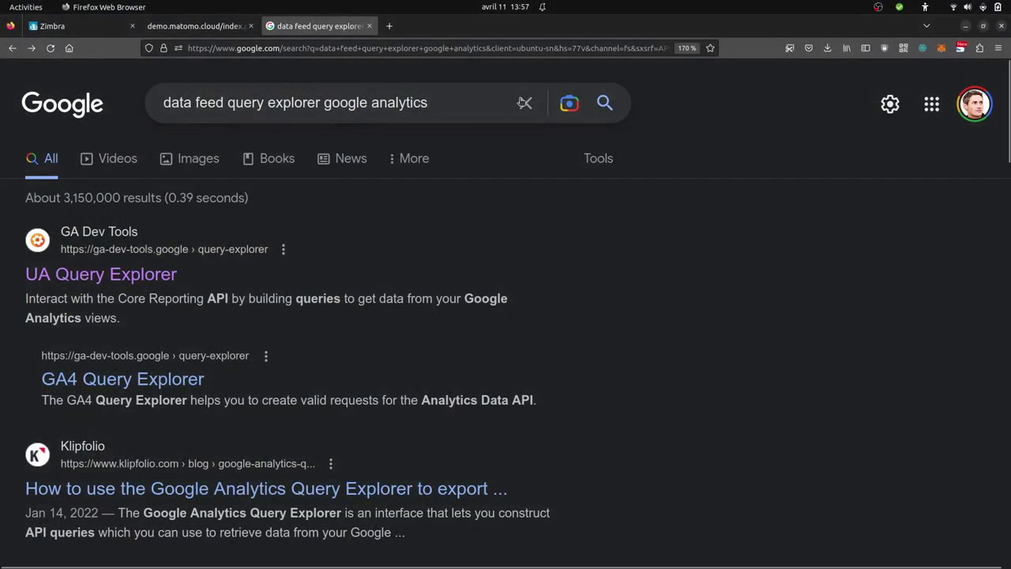
Open the UA Query Explorer and look over its default query parameters
{"action": "left_click", "coordinate": [82, 275]}
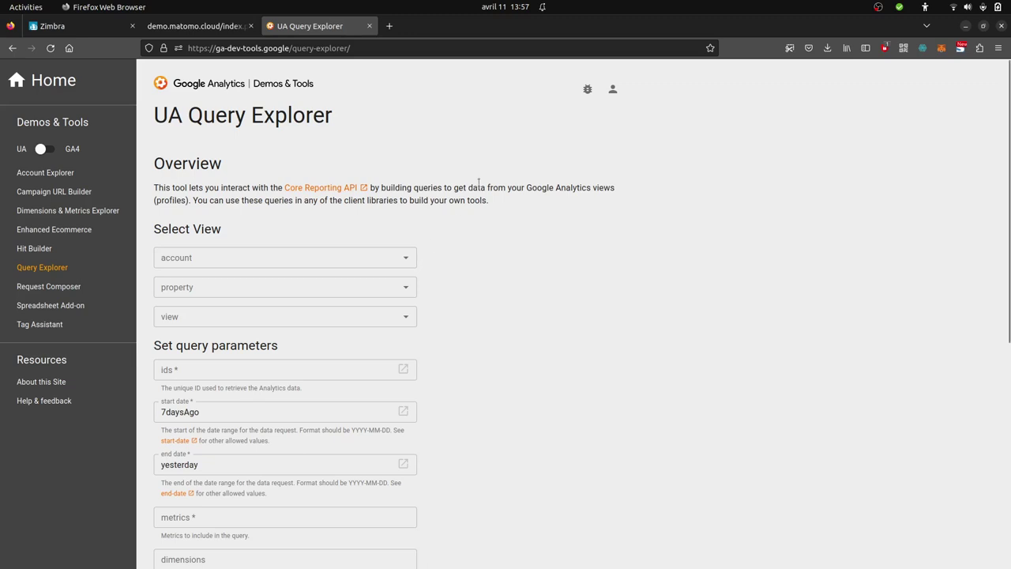
{"action": "scroll", "coordinate": [442, 273], "scroll_direction": "down", "scroll_amount": 5}
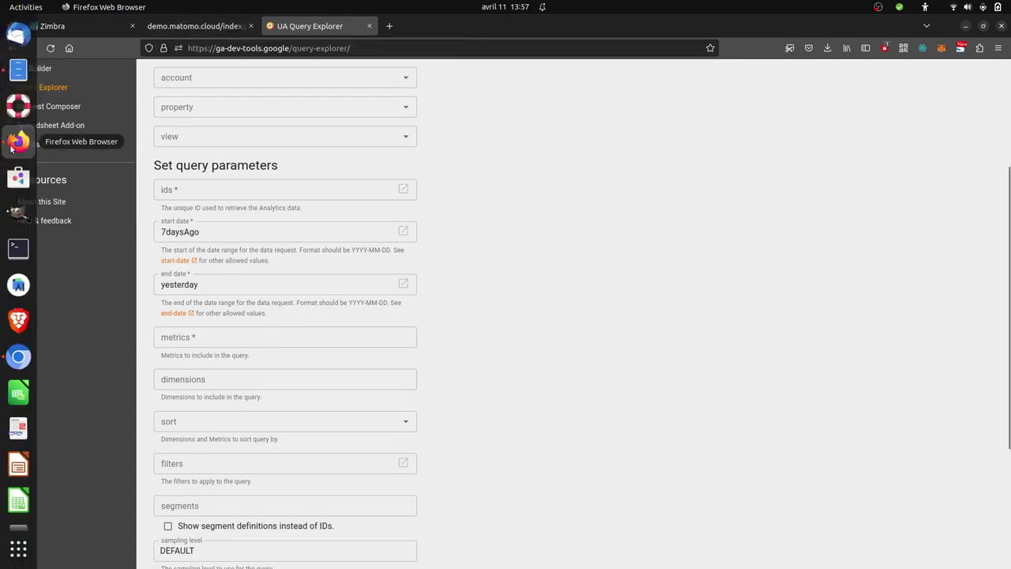
Go back to a blank tab and load the demo.matomo.cloud site
{"action": "left_click", "coordinate": [174, 28]}
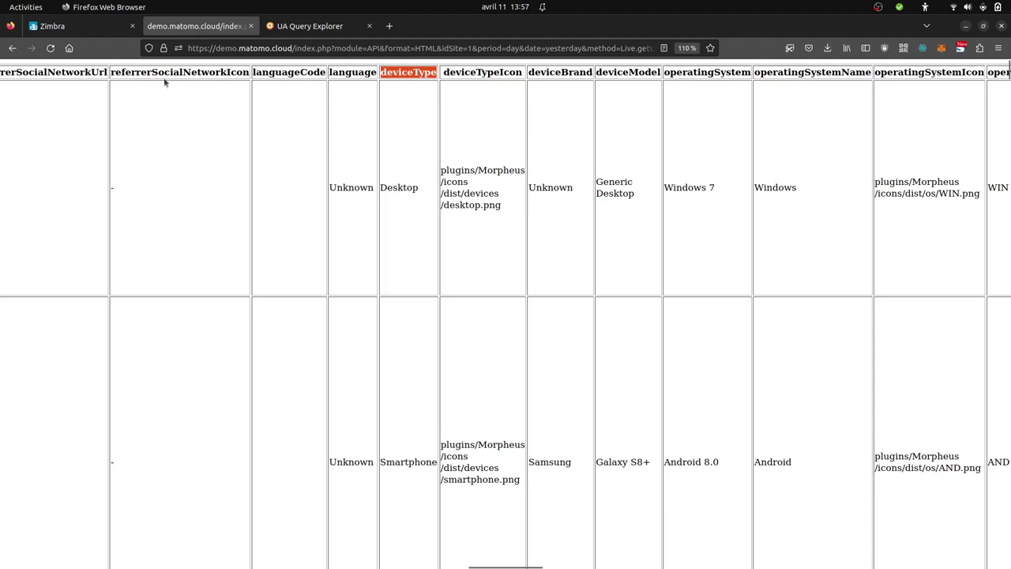
{"action": "left_click", "coordinate": [13, 49]}
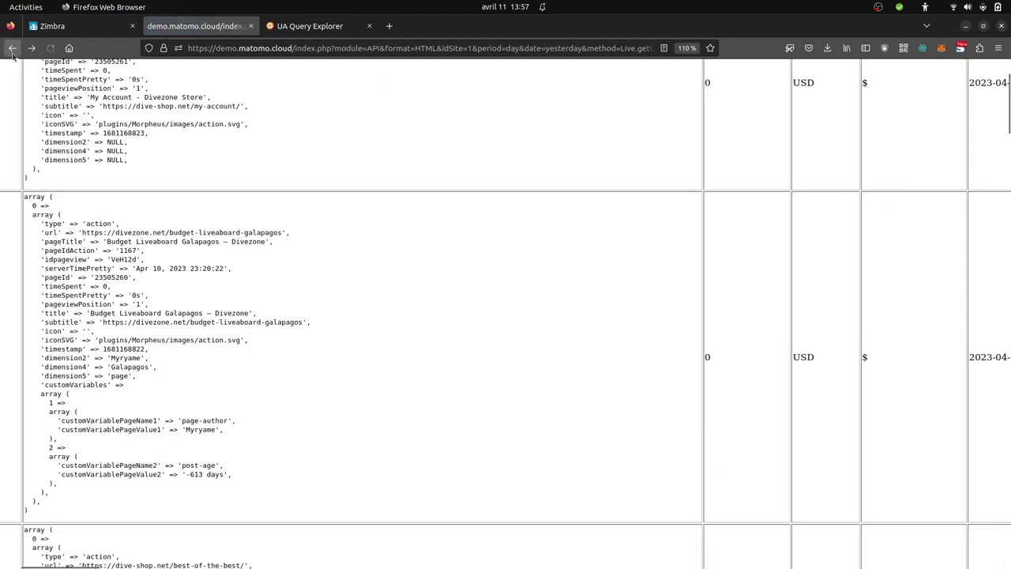
{"action": "left_click", "coordinate": [13, 49]}
{"action": "left_click", "coordinate": [14, 49]}
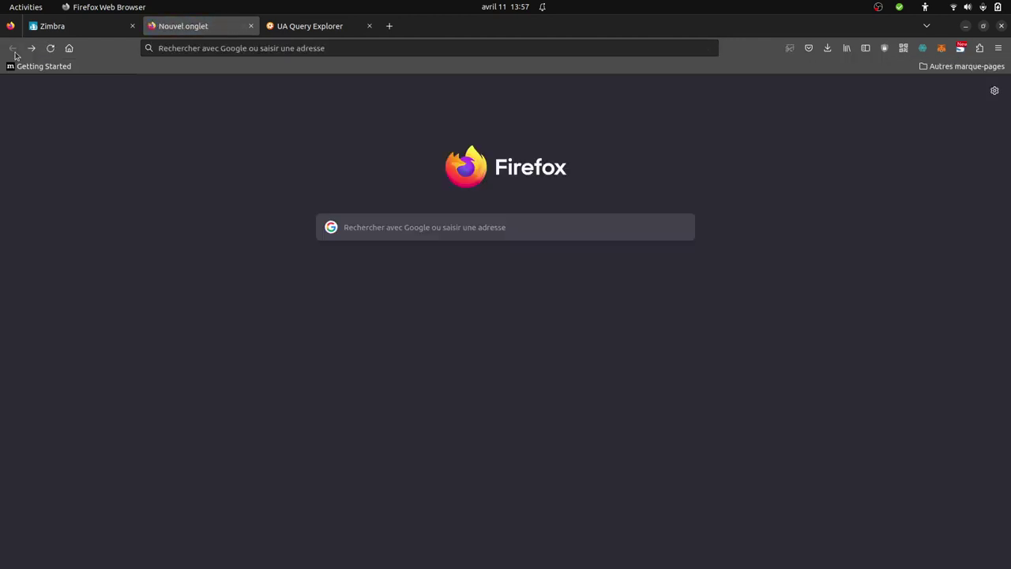
{"action": "left_click", "coordinate": [204, 50]}
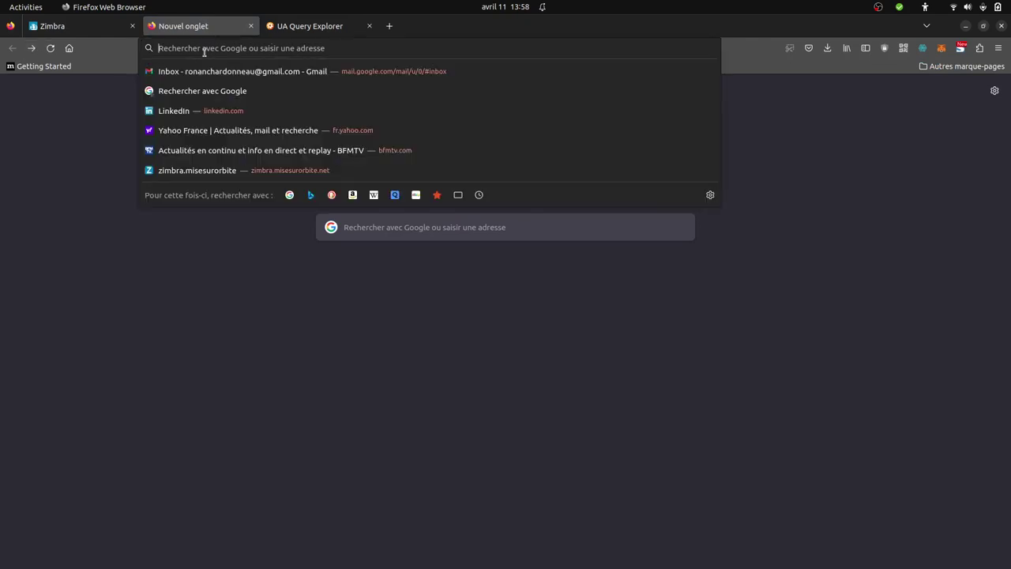
{"action": "type", "text": "de"}
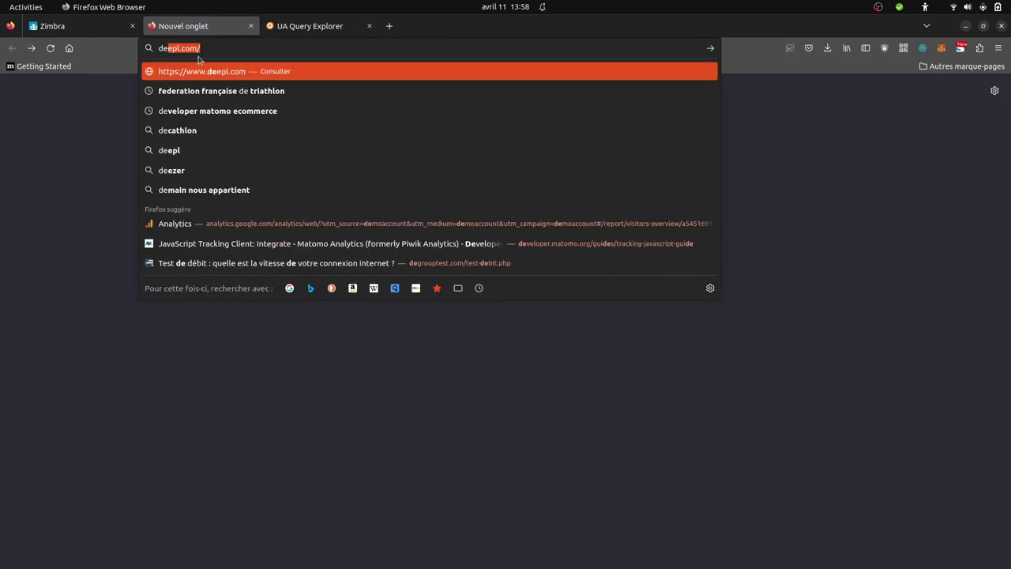
{"action": "type", "text": "mo"}
{"action": "key", "text": "Return"}
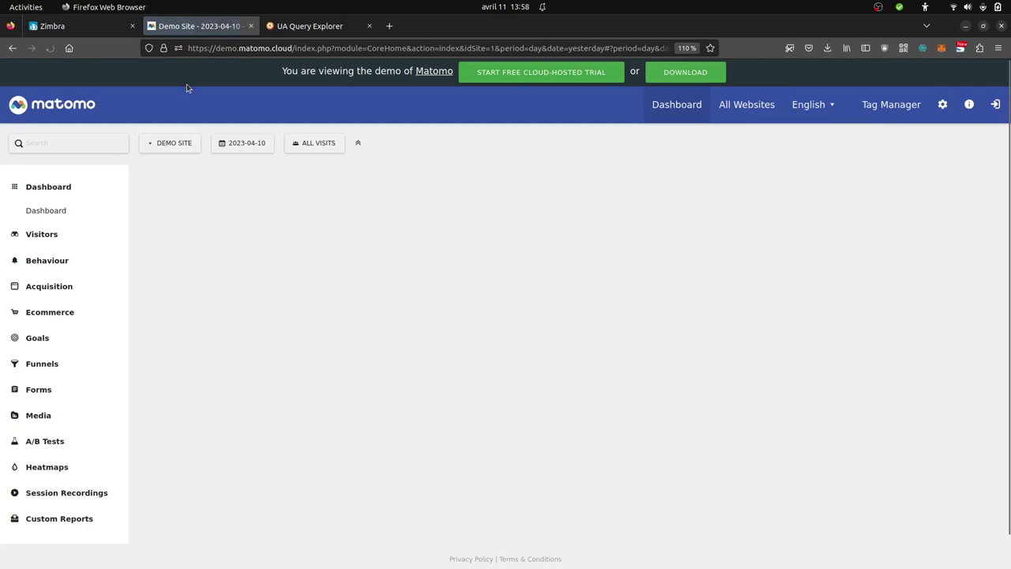
Open the Visitors > Visits Log report and choose HTML as its export format
{"action": "left_click", "coordinate": [89, 235]}
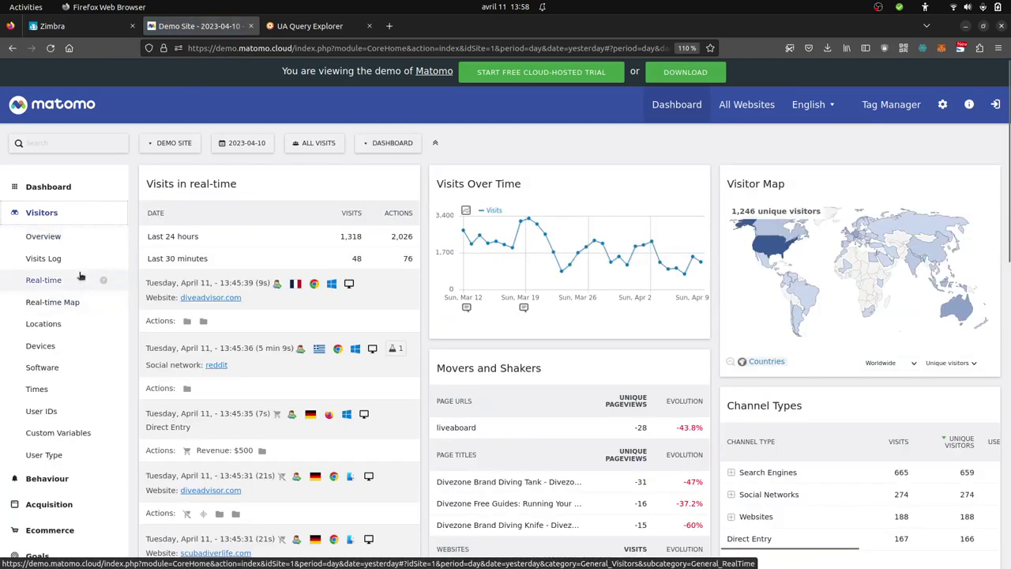
{"action": "left_click", "coordinate": [79, 261]}
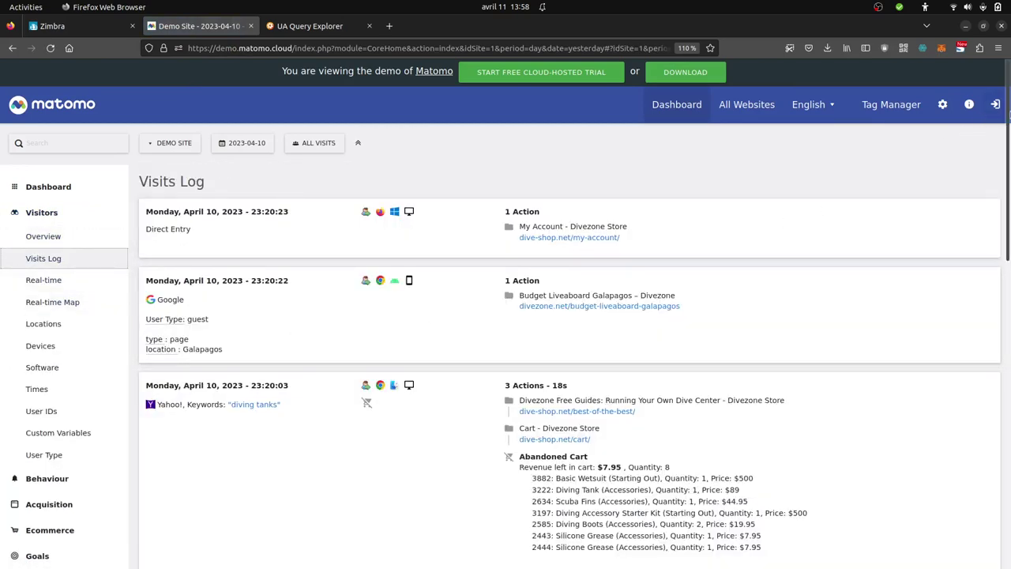
{"action": "left_click_drag", "start_coordinate": [1009, 115], "coordinate": [913, 482]}
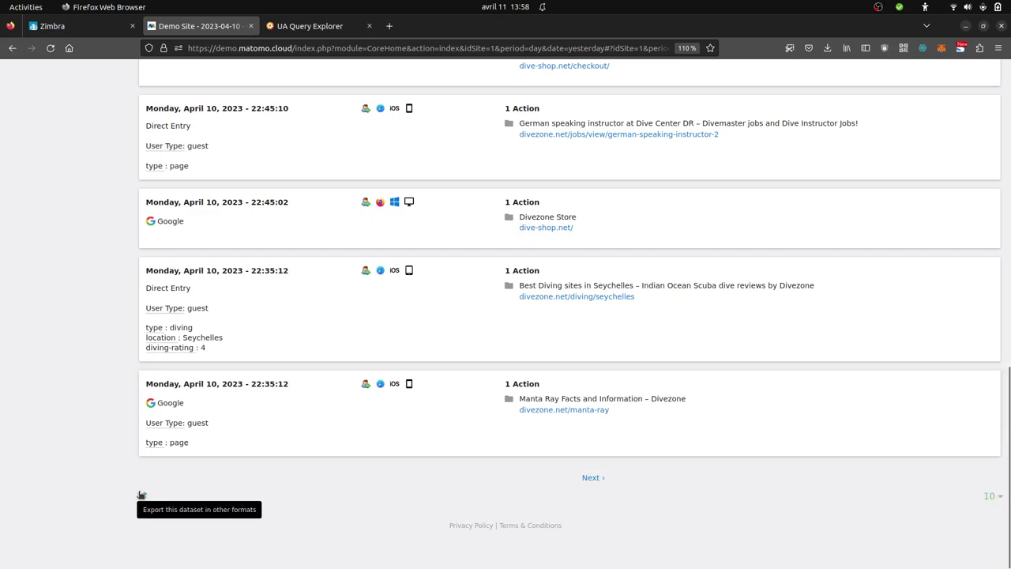
{"action": "left_click", "coordinate": [140, 495]}
{"action": "left_click", "coordinate": [256, 382]}
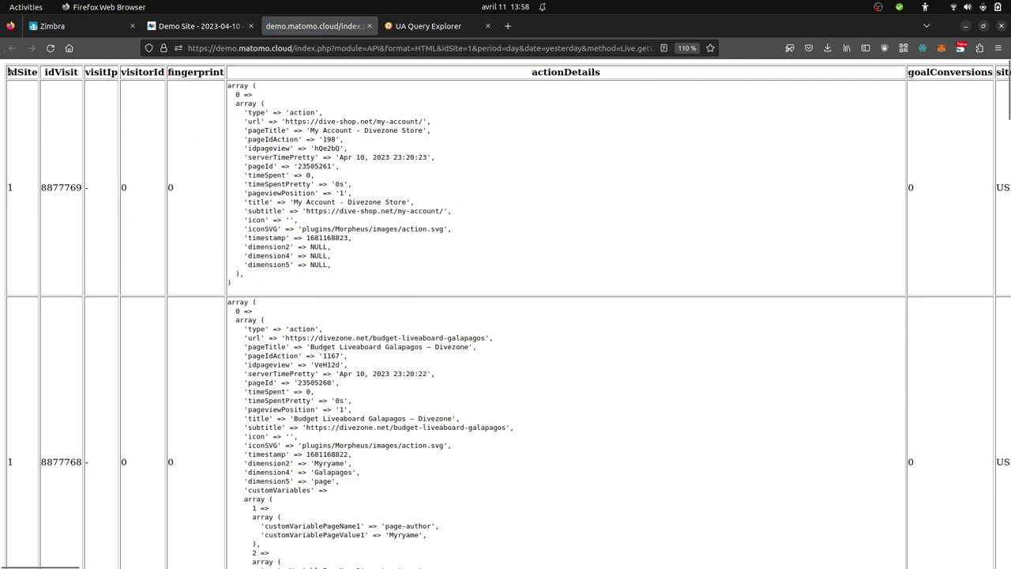
Review the exported visit table's column headers, such as idSite, visitIp and visitorId
{"action": "left_click_drag", "start_coordinate": [9, 71], "coordinate": [216, 82]}
{"action": "left_click", "coordinate": [106, 72]}
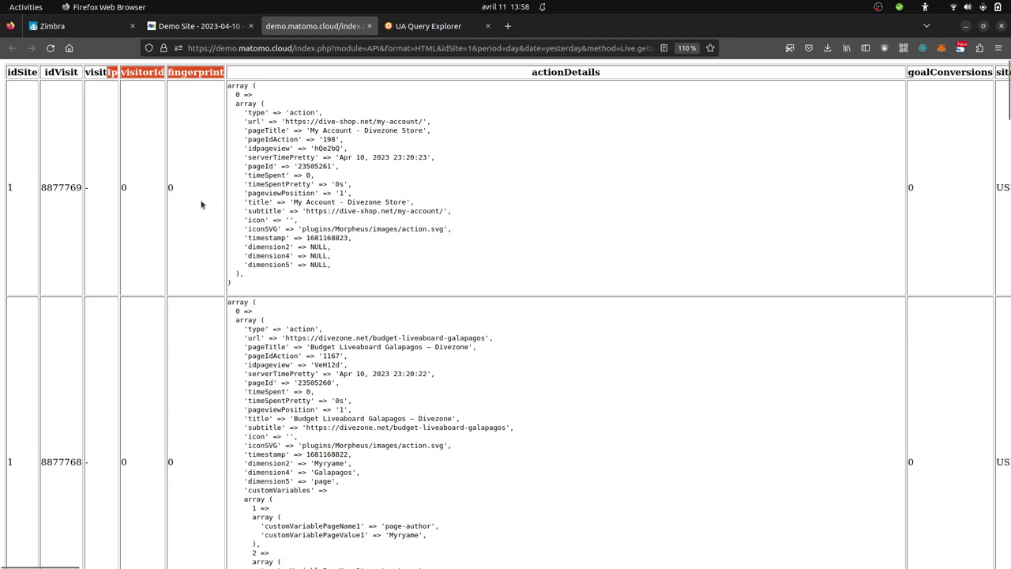
{"action": "left_click", "coordinate": [183, 112]}
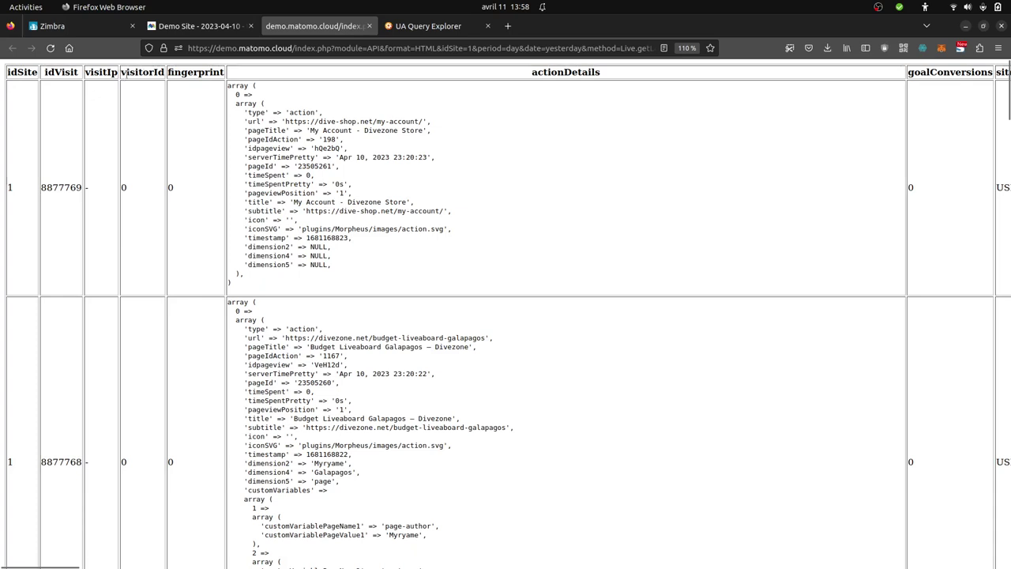
{"action": "left_click_drag", "start_coordinate": [122, 73], "coordinate": [150, 73]}
{"action": "left_click", "coordinate": [133, 79]}
Append showColumns=idSite,idVisit,referrerTypeName to the API URL and reload the table
{"action": "left_click", "coordinate": [380, 47]}
{"action": "key", "text": "End"}
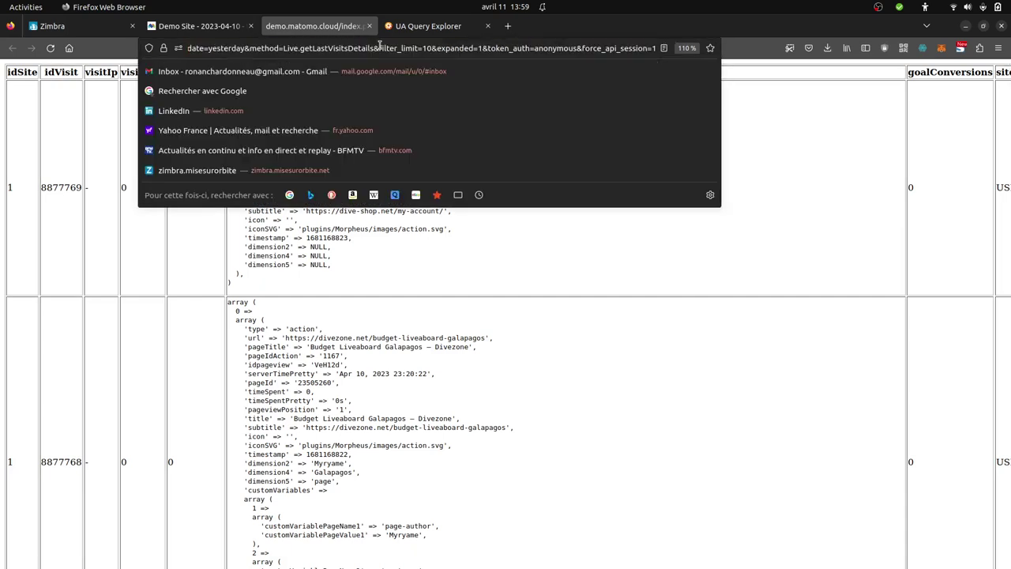
{"action": "type", "text": "&"}
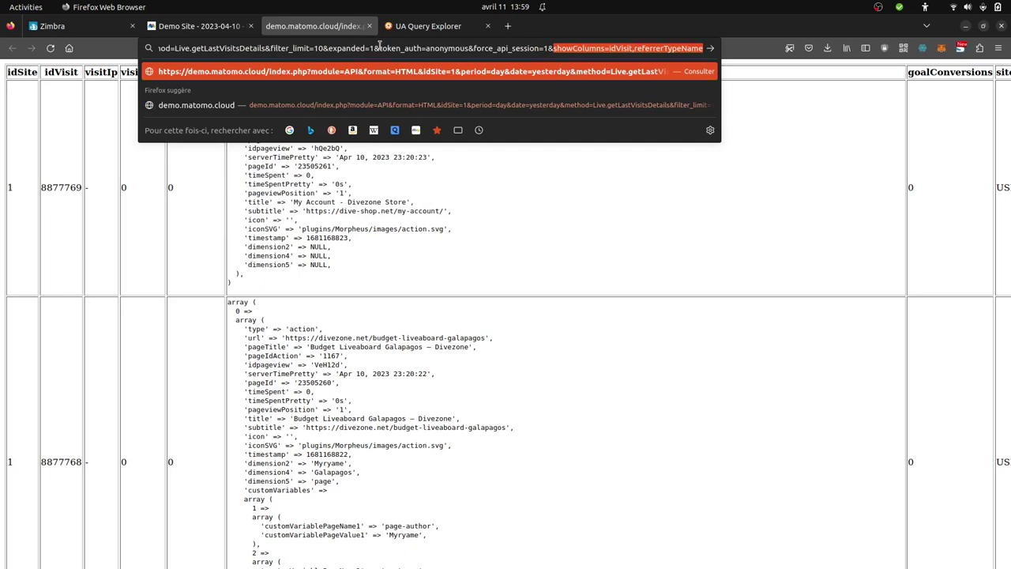
{"action": "type", "text": "show"}
{"action": "key", "text": "End"}
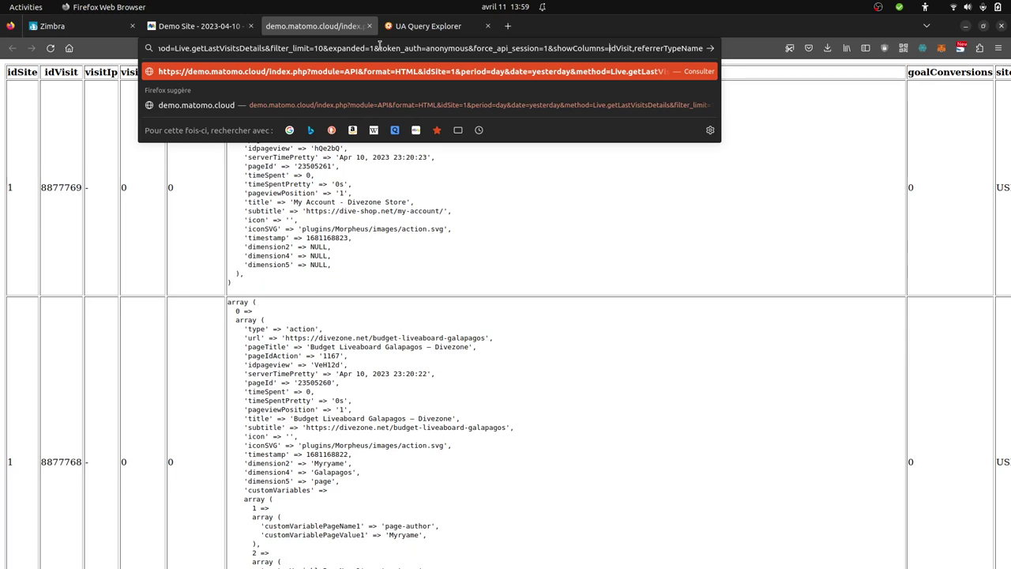
{"action": "type", "text": "idS"}
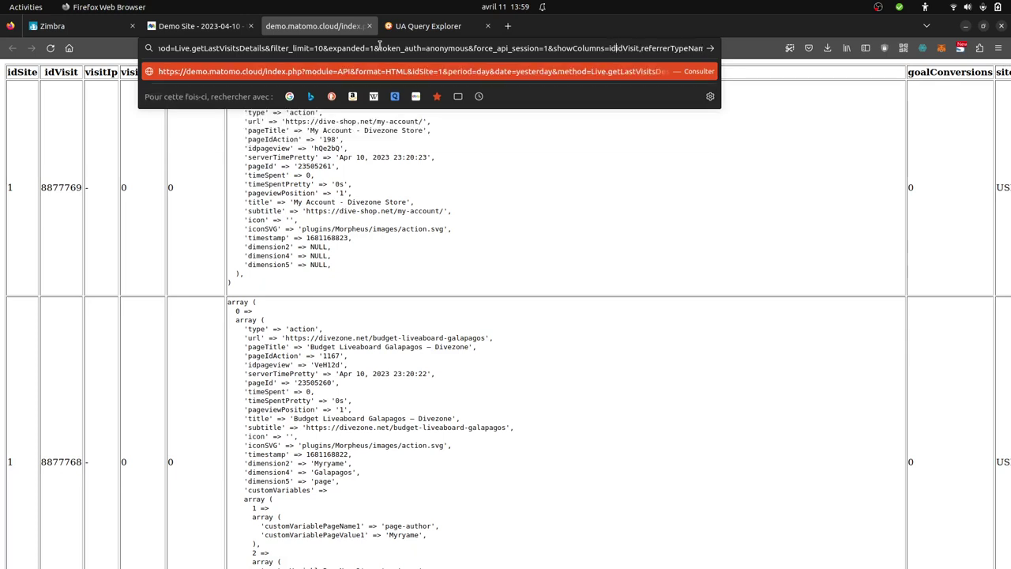
{"action": "type", "text": "ite,"}
{"action": "key", "text": "Right"}
{"action": "key", "text": "Right"}
{"action": "key", "text": "Right"}
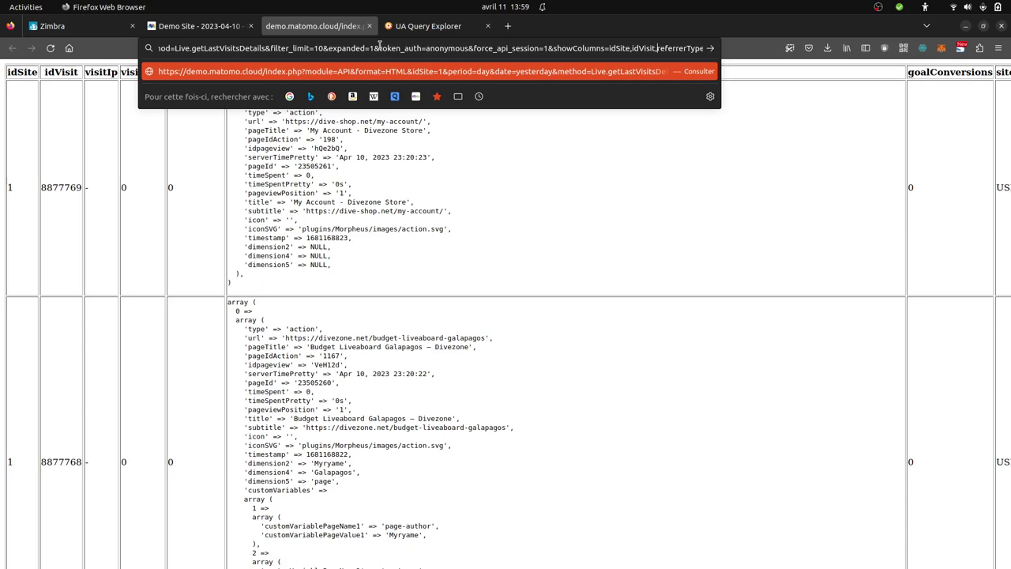
{"action": "type", "text": "Name"}
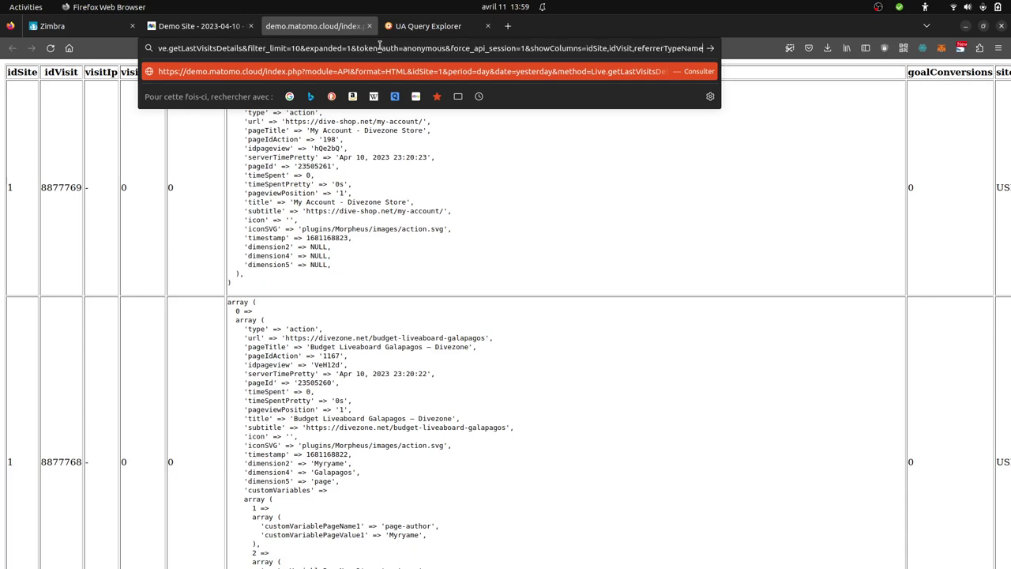
{"action": "type", "text": "&"}
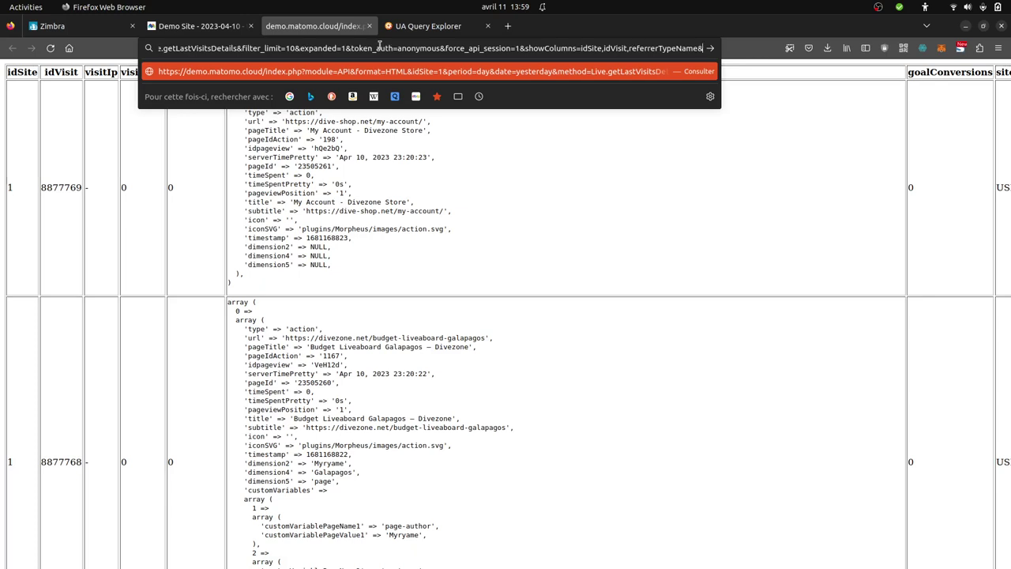
{"action": "type", "text": "goal"}
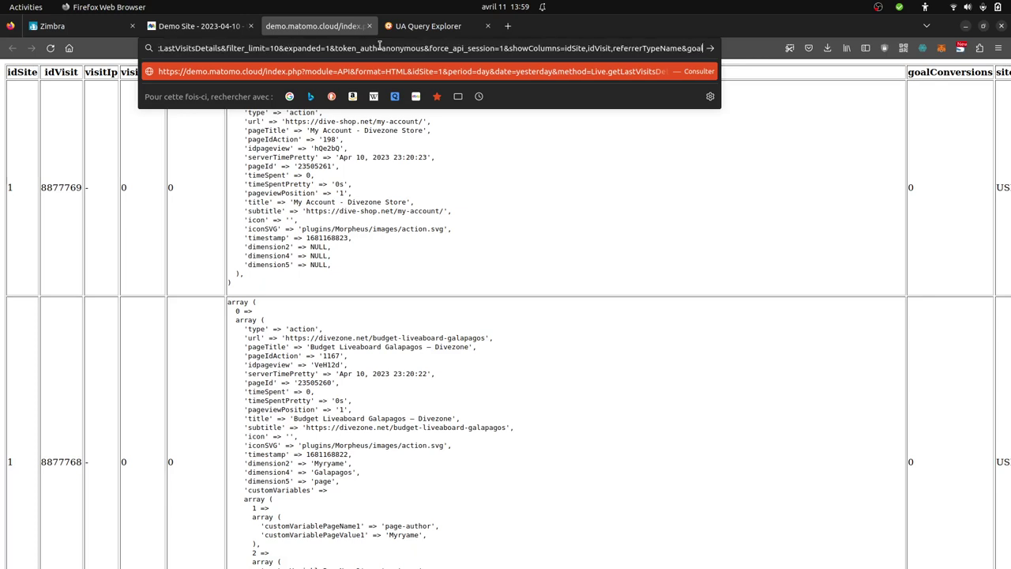
{"action": "type", "text": "Conv"}
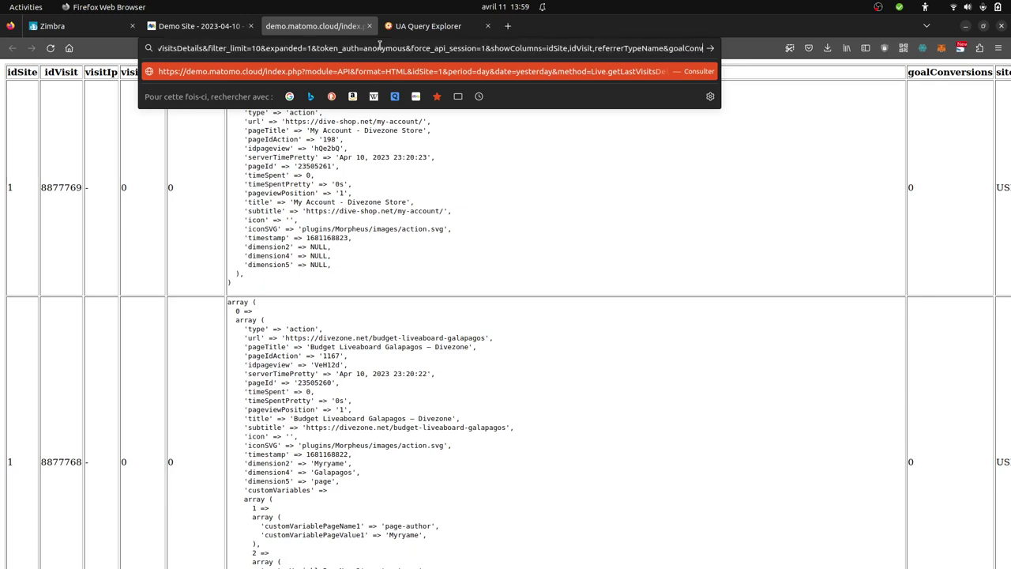
{"action": "type", "text": "ersions"}
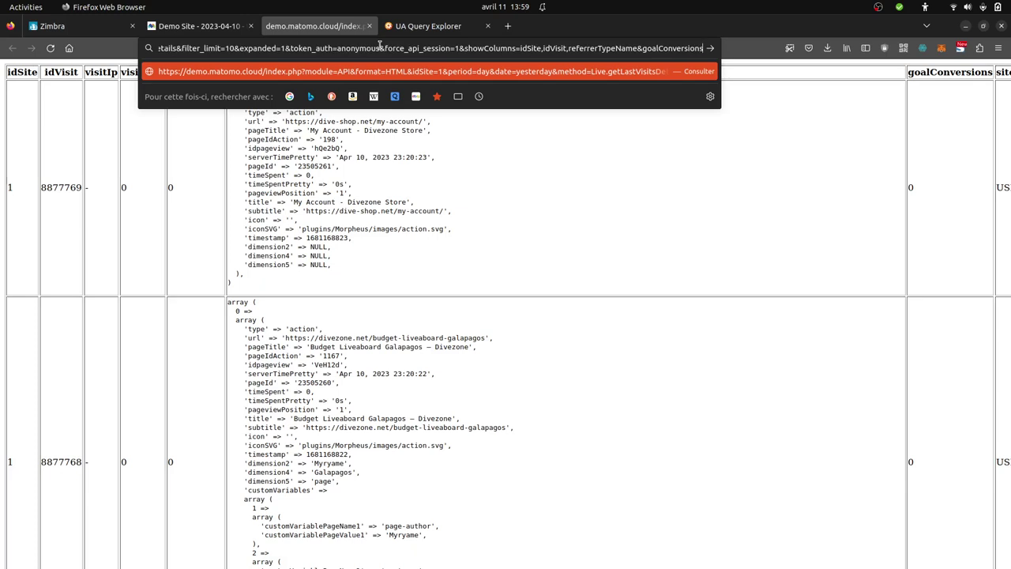
{"action": "key", "text": "Return"}
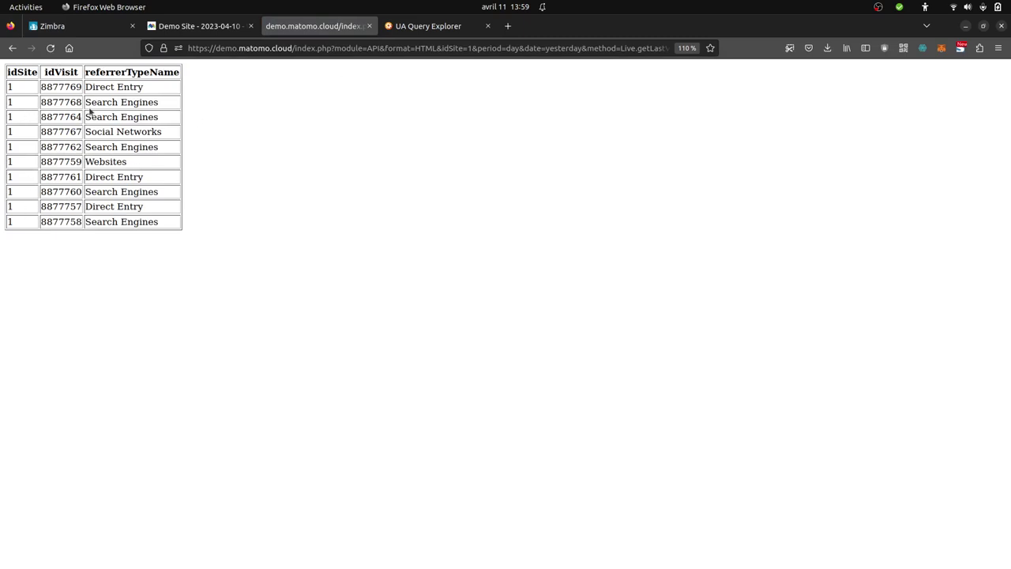
Re-export the full Visits Log HTML table and highlight its serverDate column header
{"action": "left_click", "coordinate": [222, 30]}
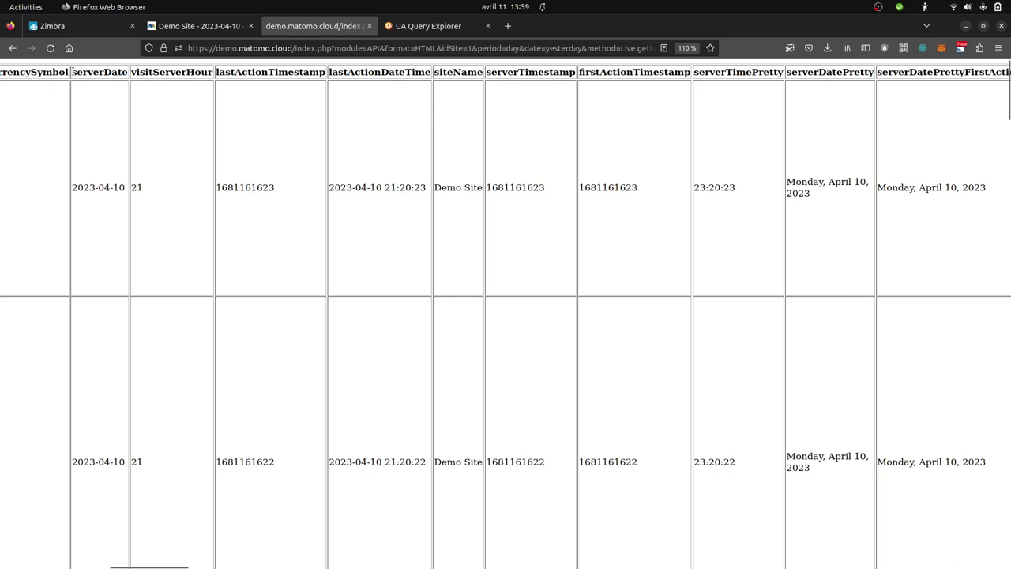
{"action": "left_click_drag", "start_coordinate": [72, 72], "coordinate": [128, 73]}
{"action": "key", "text": "ctrl+c"}
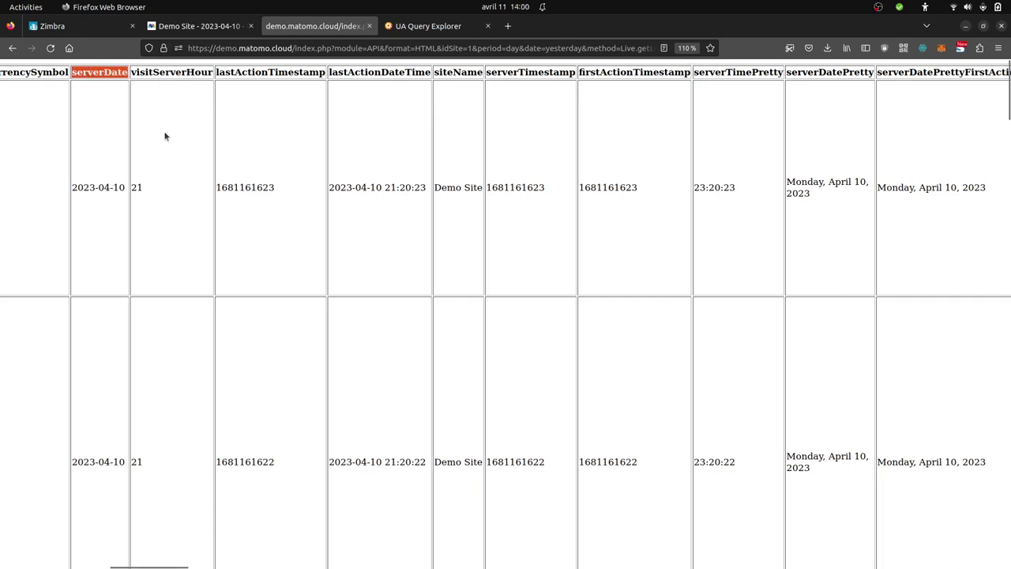
{"action": "left_click", "coordinate": [433, 49]}
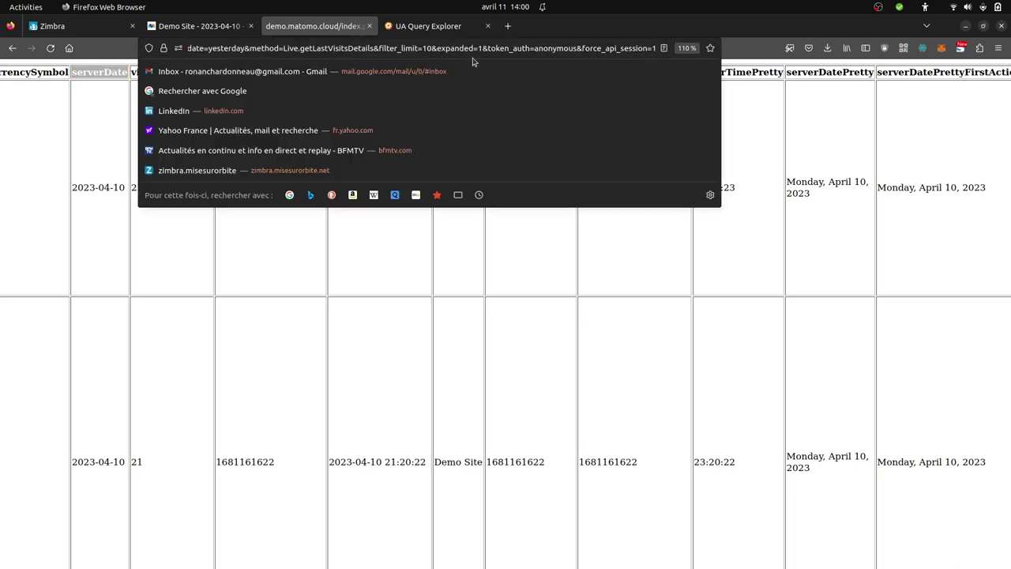
Add serverDate and idSite to the showColumns list in the API URL
{"action": "type", "text": "&"}
{"action": "key", "text": "End"}
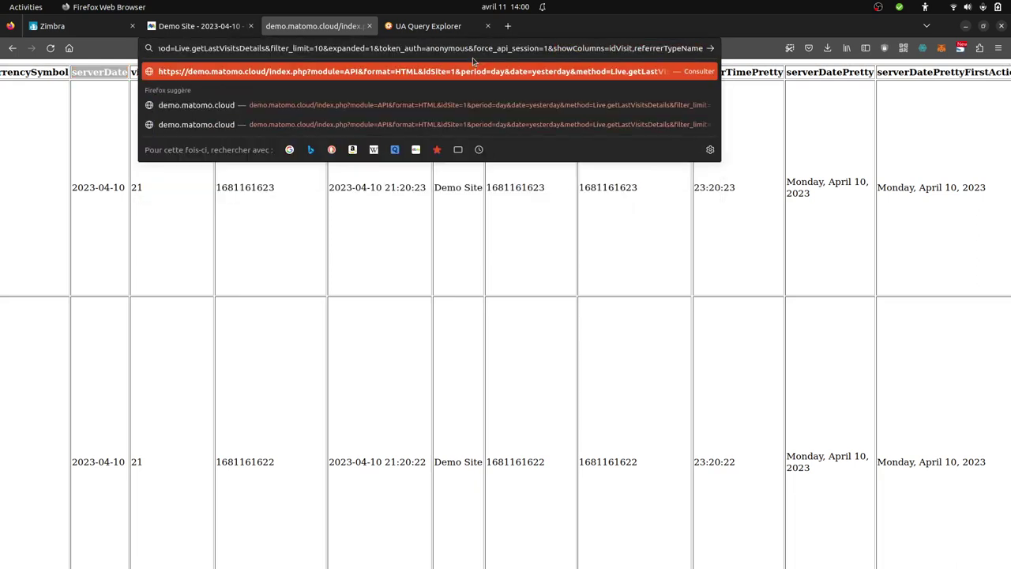
{"action": "type", "text": ","}
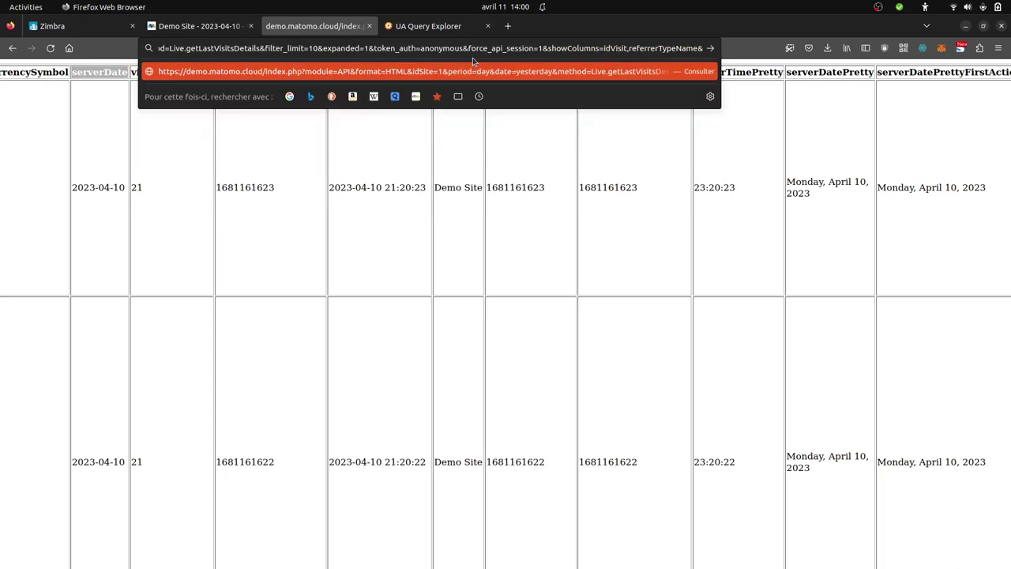
{"action": "key", "text": "BackSpace"}
{"action": "type", "text": ","}
{"action": "key", "text": "ctrl+v"}
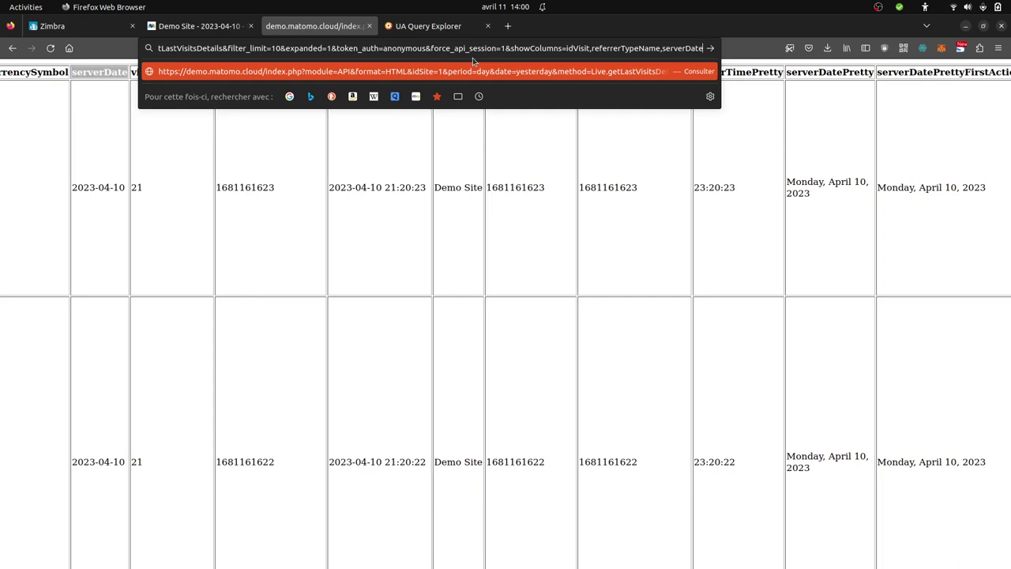
{"action": "type", "text": ","}
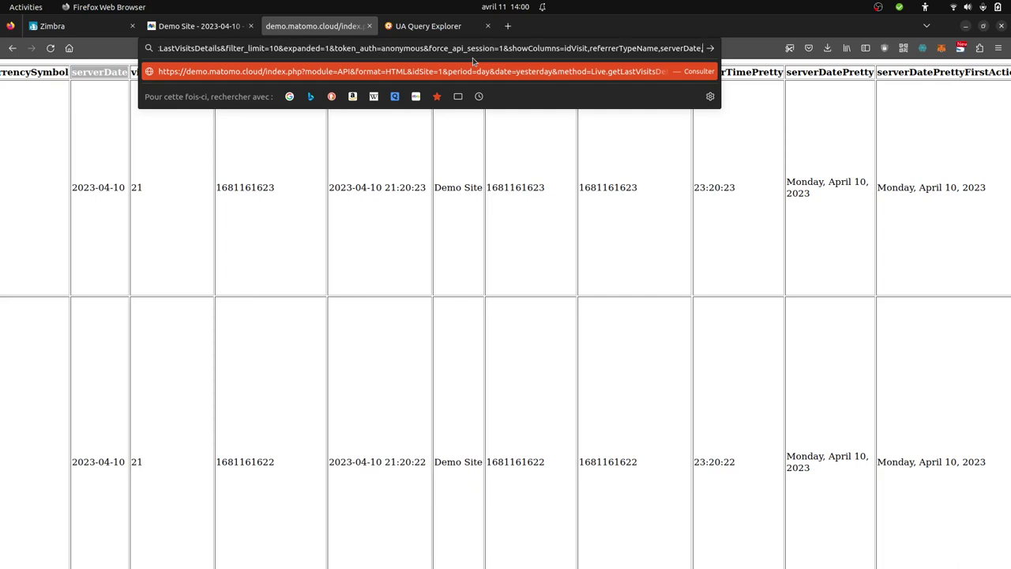
{"action": "type", "text": "idSite"}
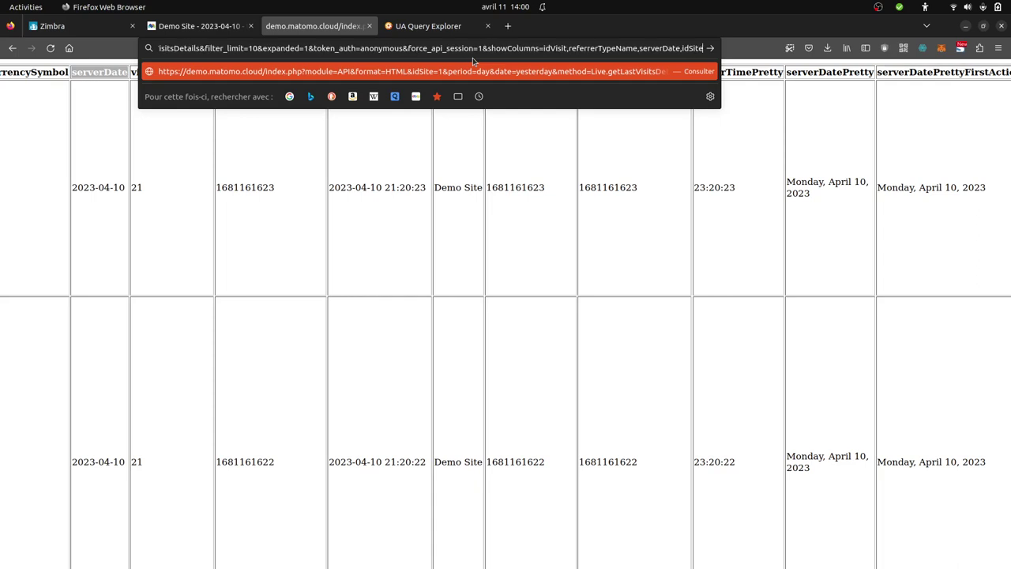
{"action": "key", "text": "Return"}
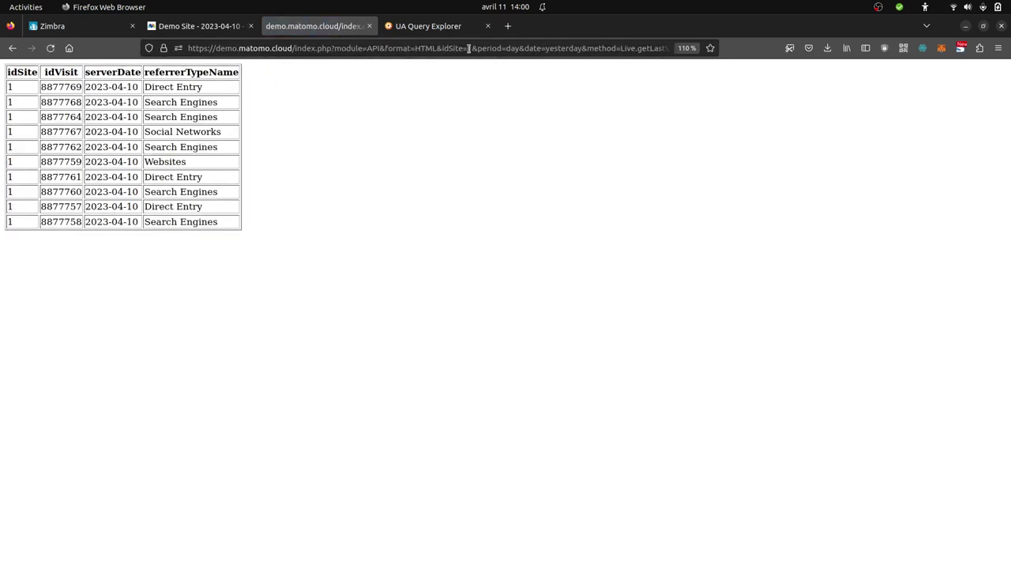
Raise the API row limit from filter_limit=10 to 100 and reload the table
{"action": "left_click", "coordinate": [574, 48]}
{"action": "key", "text": "End"}
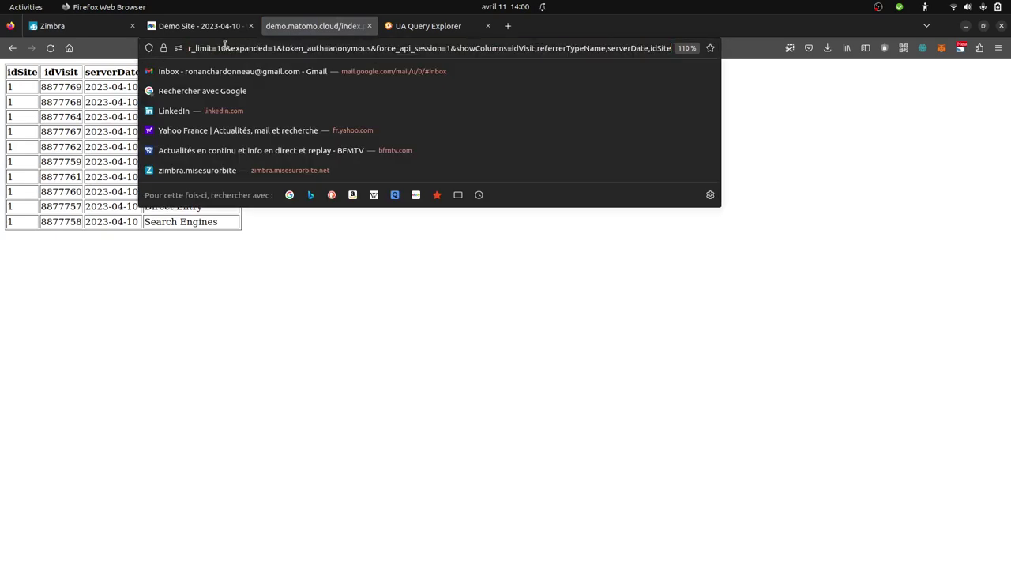
{"action": "left_click", "coordinate": [227, 49]}
{"action": "type", "text": "0"}
{"action": "key", "text": "Return"}
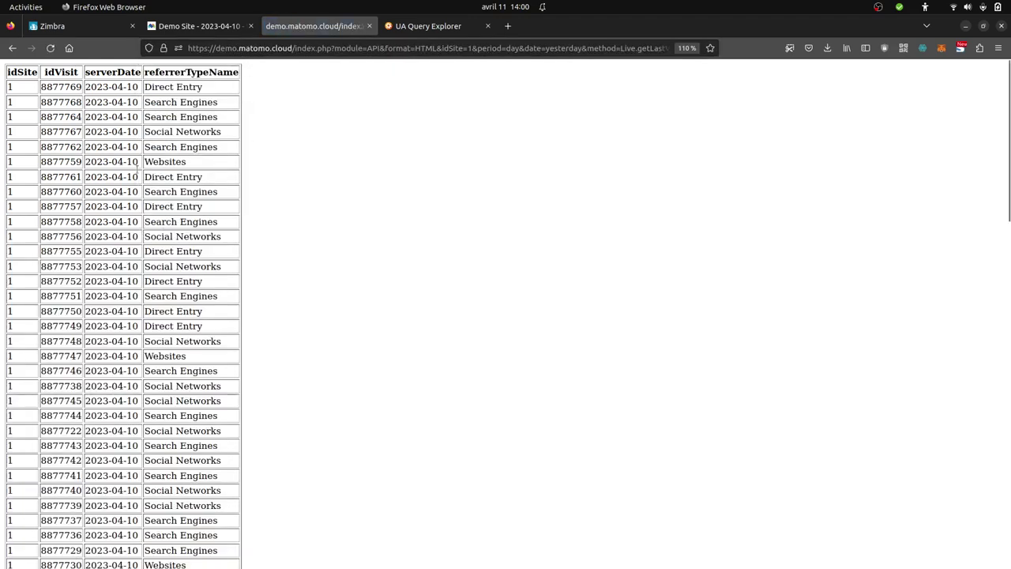
{"action": "left_click", "coordinate": [221, 27]}
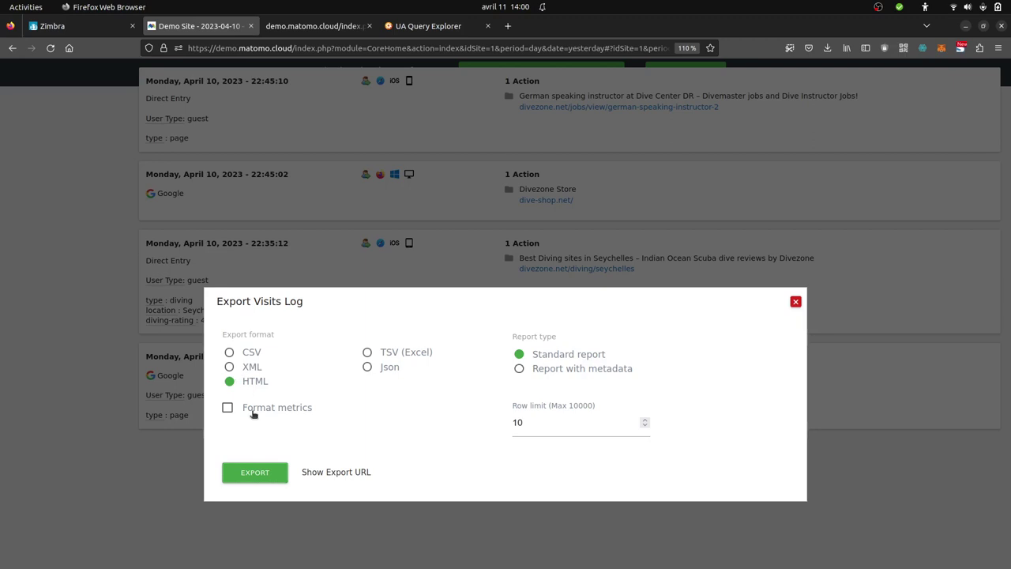
Copy the Visits Log export URL and load it in a new tab
{"action": "left_click", "coordinate": [300, 473]}
{"action": "left_click", "coordinate": [321, 481]}
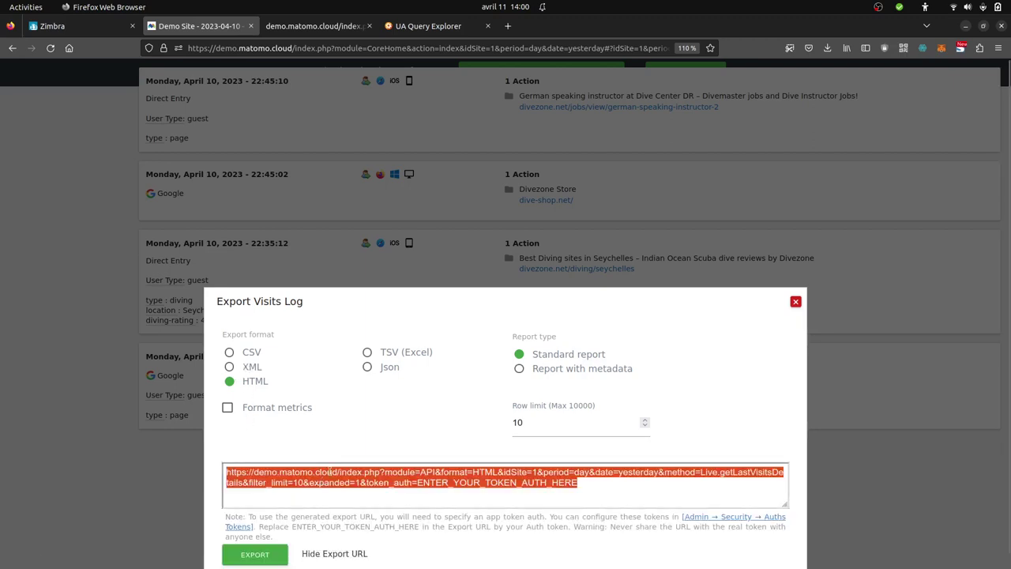
{"action": "key", "text": "ctrl+c"}
{"action": "left_click", "coordinate": [508, 26]}
{"action": "key", "text": "ctrl+v"}
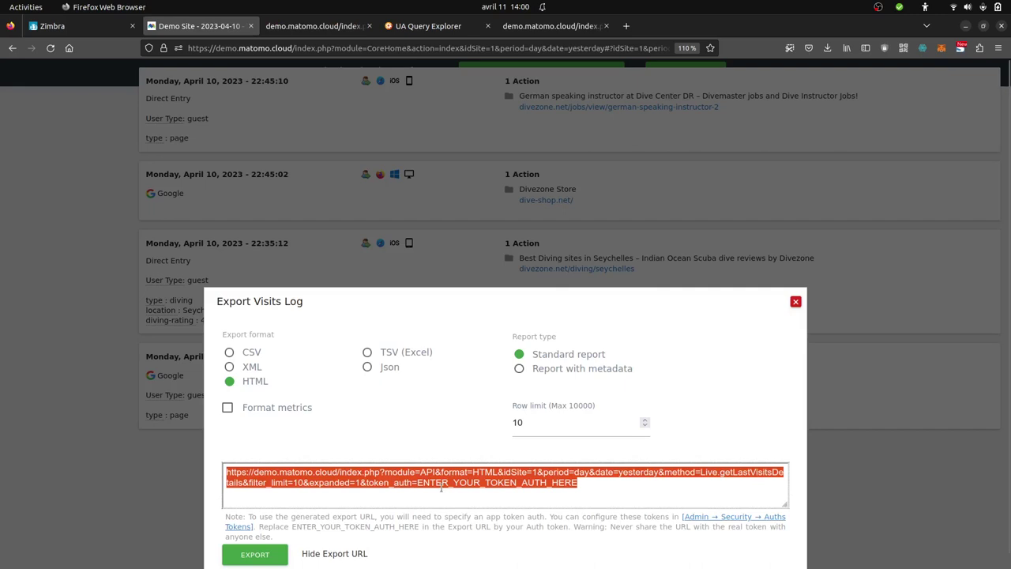
Replace the token placeholder with 'anonymous' to load the full table showing goalConversions
{"action": "left_click", "coordinate": [569, 28]}
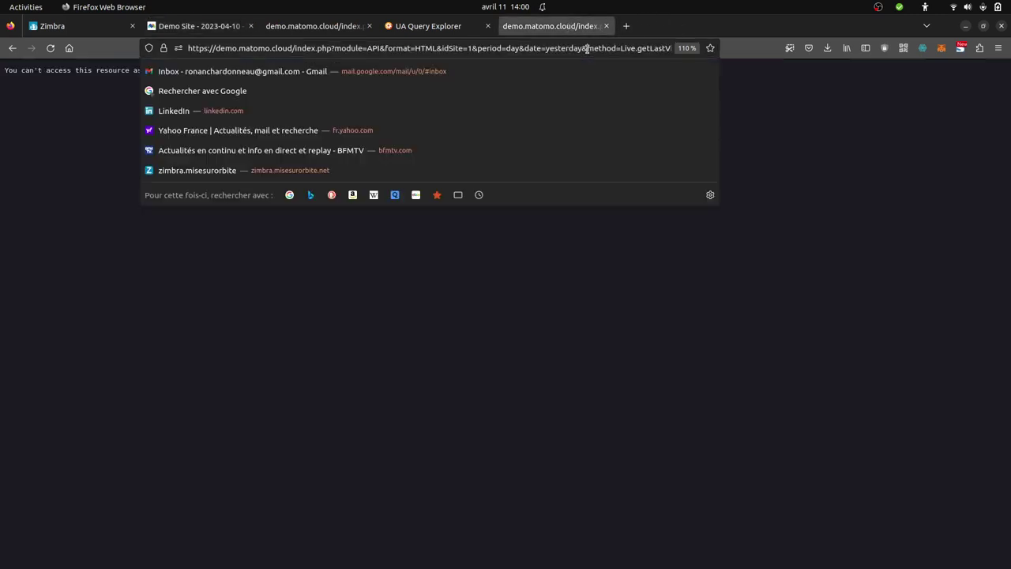
{"action": "left_click", "coordinate": [587, 49]}
{"action": "key", "text": "End"}
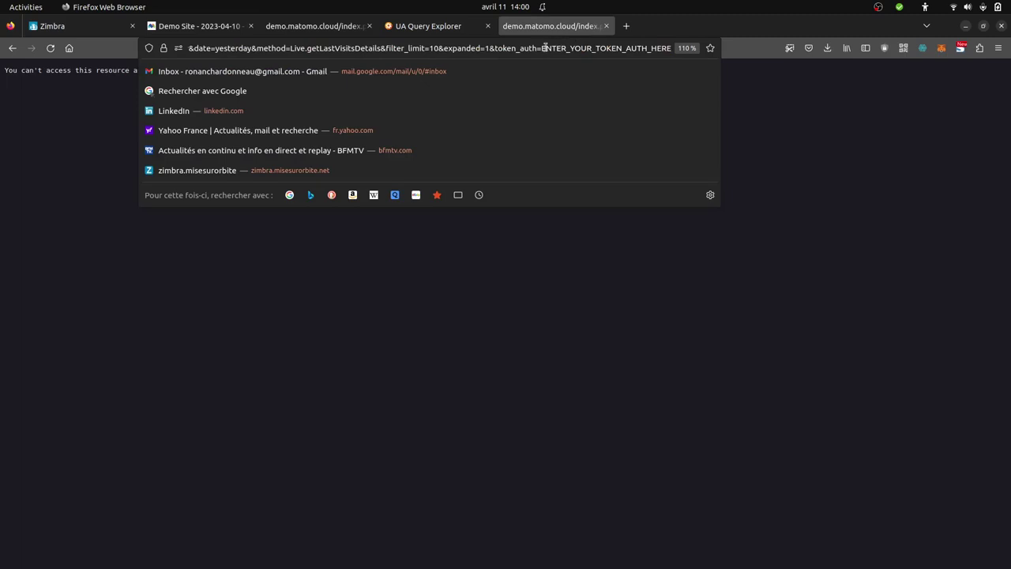
{"action": "left_click", "coordinate": [543, 48], "text": "shift"}
{"action": "type", "text": "anonymous"}
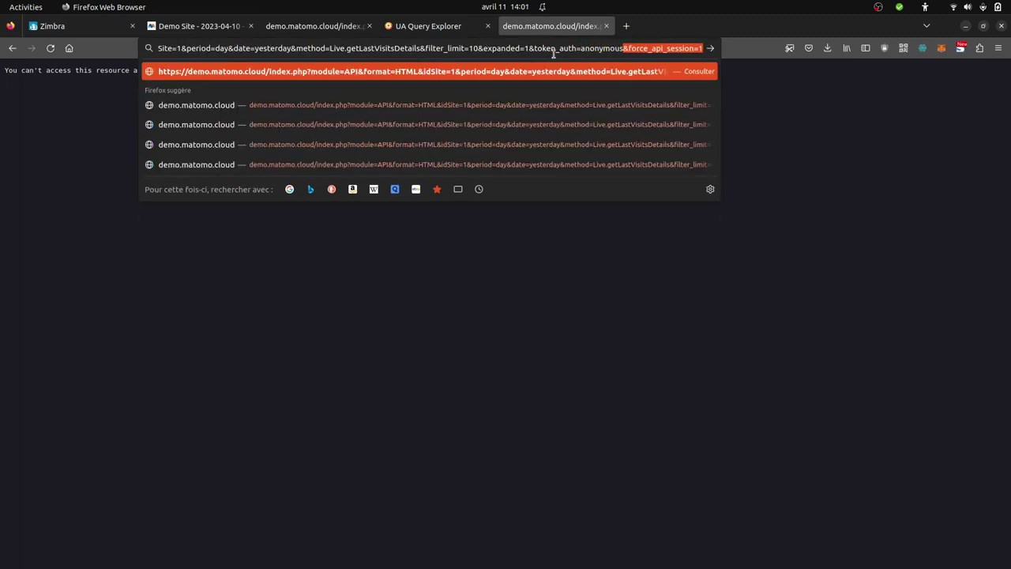
{"action": "key", "text": "Return"}
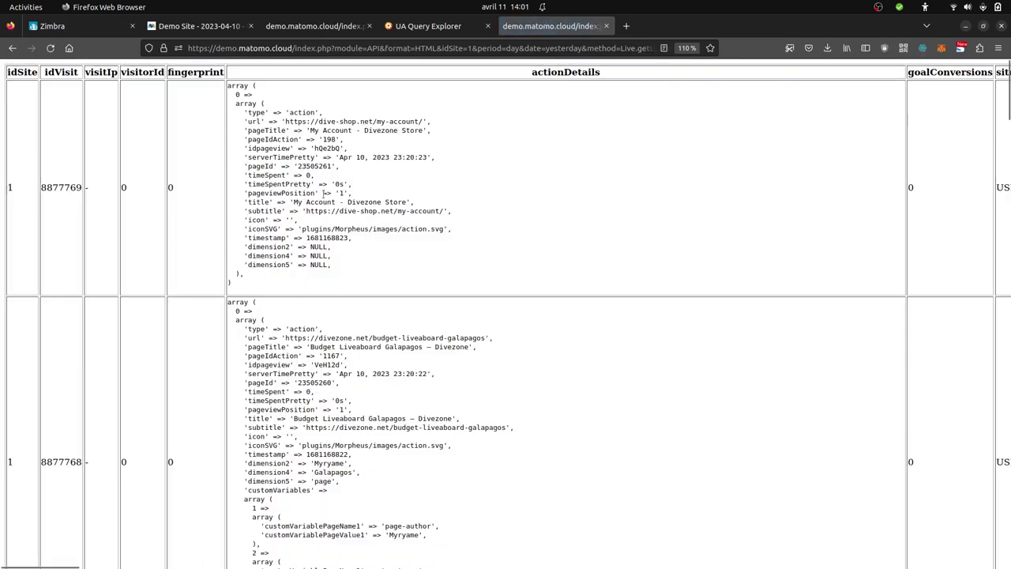
{"action": "left_click_drag", "start_coordinate": [909, 72], "coordinate": [989, 72]}
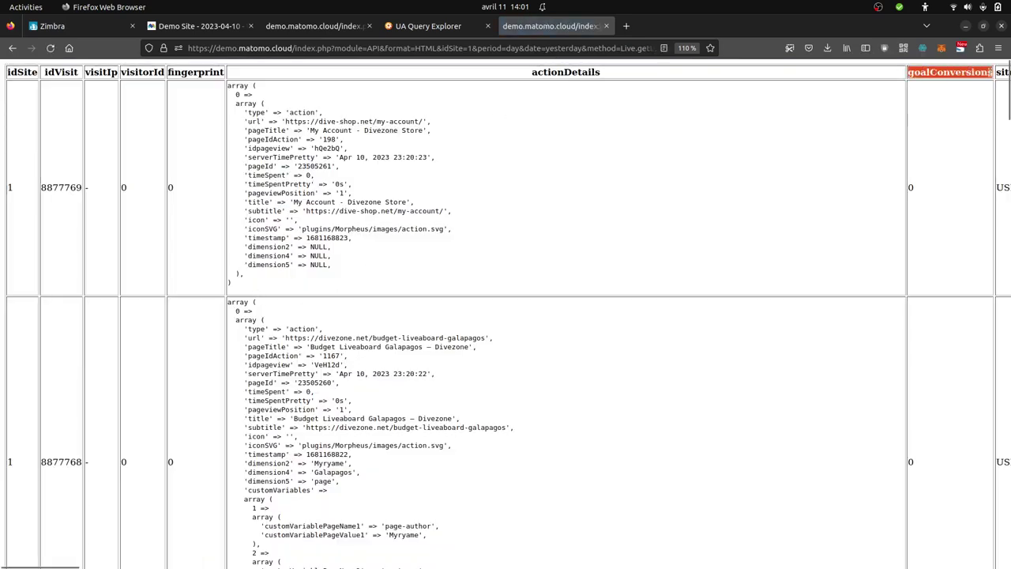
Add goalConversions to the trimmed table's columns and find visit 8877742 with one conversion
{"action": "left_click", "coordinate": [344, 27]}
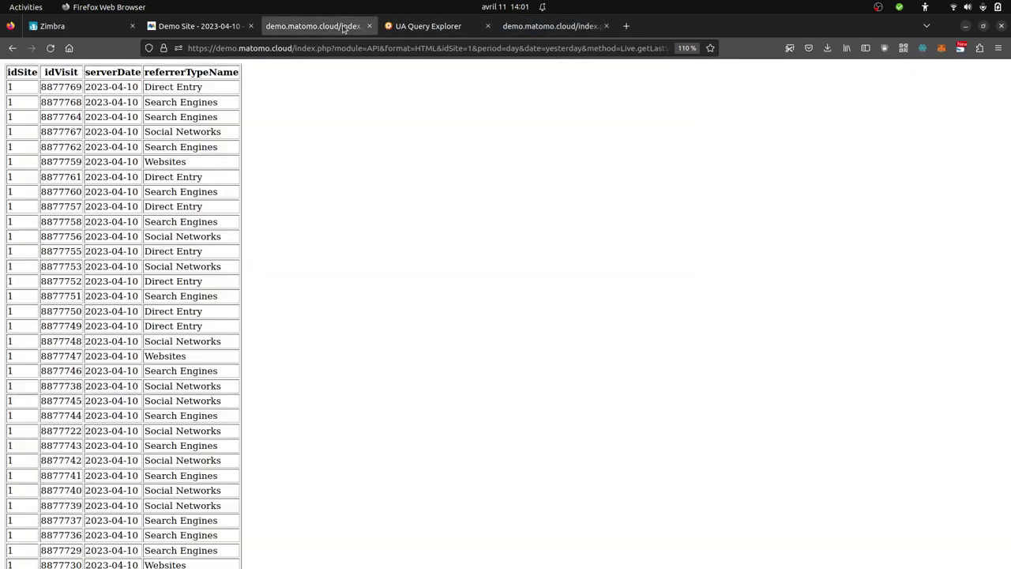
{"action": "left_click", "coordinate": [348, 48]}
{"action": "key", "text": "End"}
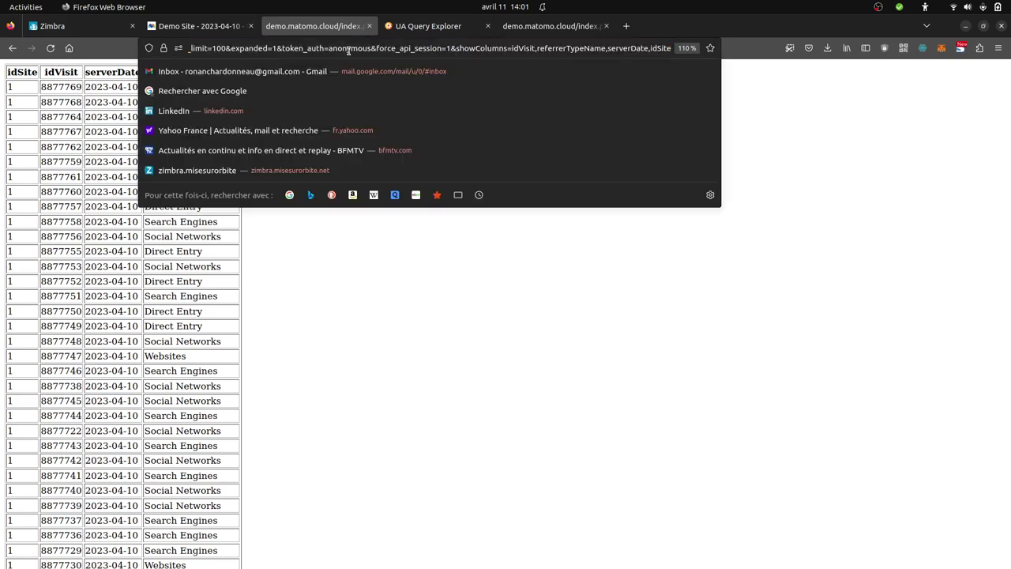
{"action": "key", "text": "BackSpace"}
{"action": "type", "text": "e"}
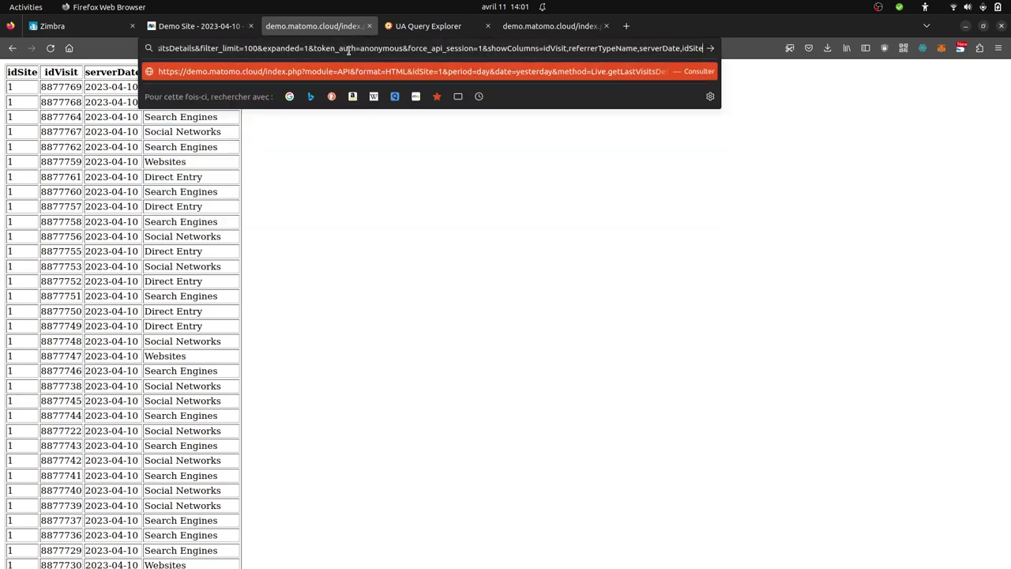
{"action": "key", "text": "Return"}
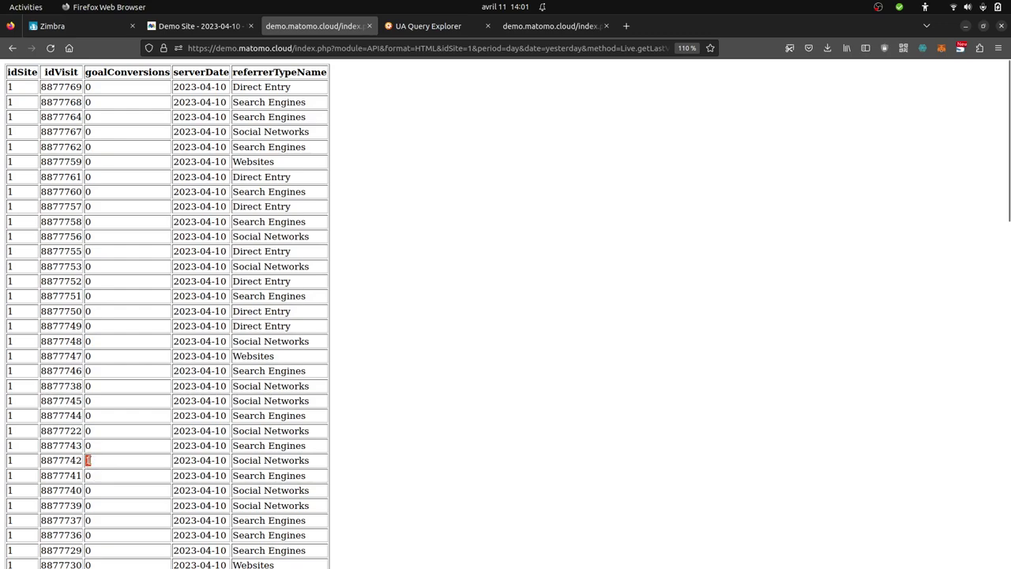
{"action": "scroll", "coordinate": [142, 368], "scroll_direction": "down", "scroll_amount": 5}
{"action": "scroll", "coordinate": [141, 365], "scroll_direction": "down", "scroll_amount": 5}
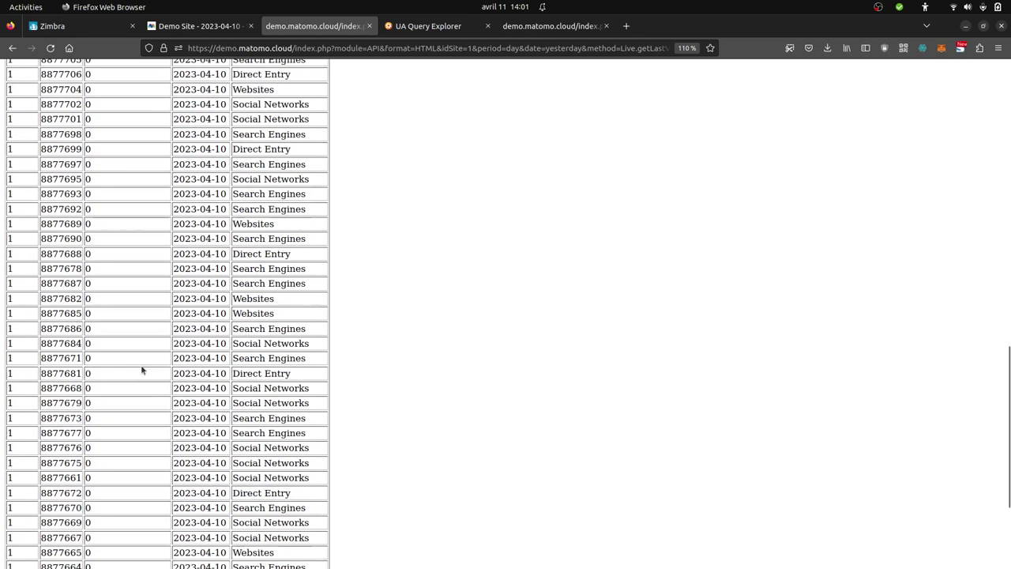
{"action": "scroll", "coordinate": [141, 364], "scroll_direction": "down", "scroll_amount": 2}
{"action": "scroll", "coordinate": [143, 369], "scroll_direction": "up", "scroll_amount": 8}
{"action": "scroll", "coordinate": [142, 366], "scroll_direction": "up", "scroll_amount": 5}
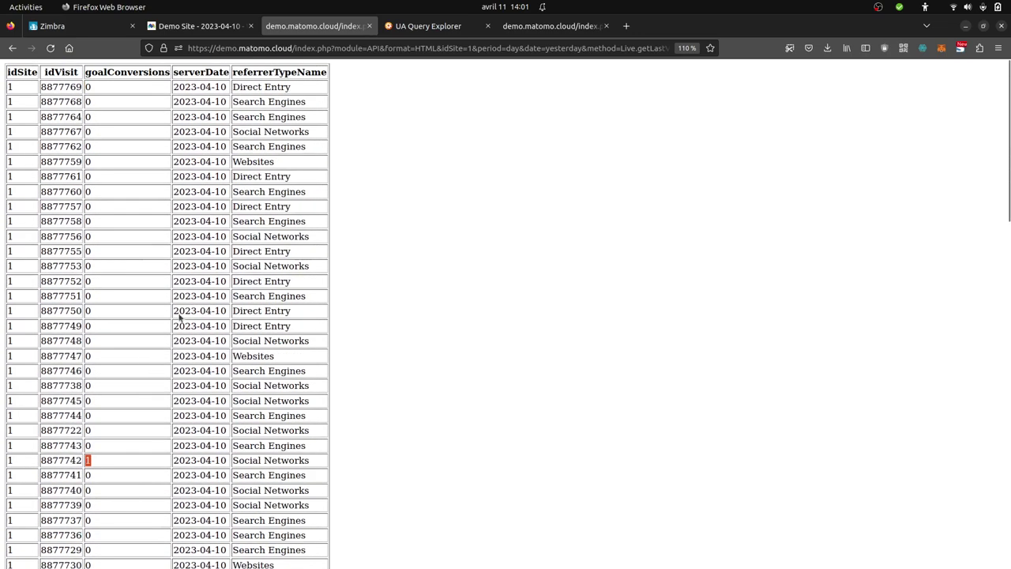
Change the request format from HTML to csv and open the downloaded file in LibreOffice
{"action": "left_click", "coordinate": [416, 49]}
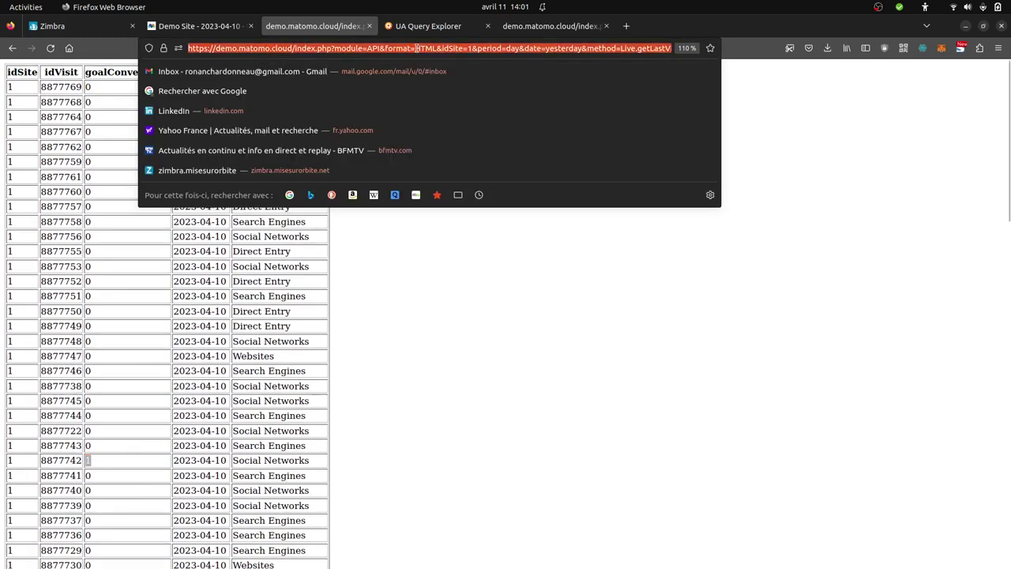
{"action": "left_click", "coordinate": [417, 49]}
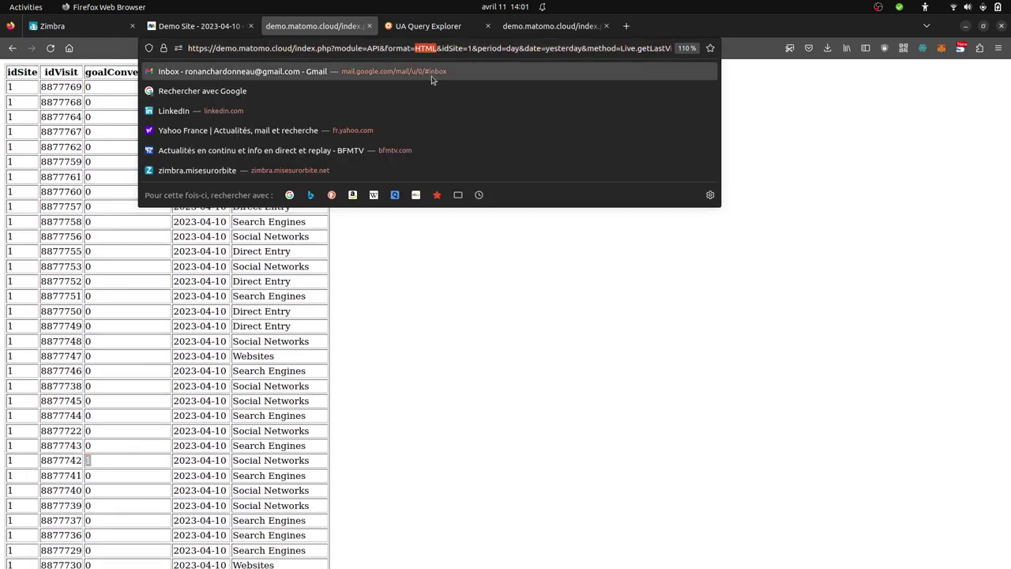
{"action": "type", "text": "csv"}
{"action": "key", "text": "Return"}
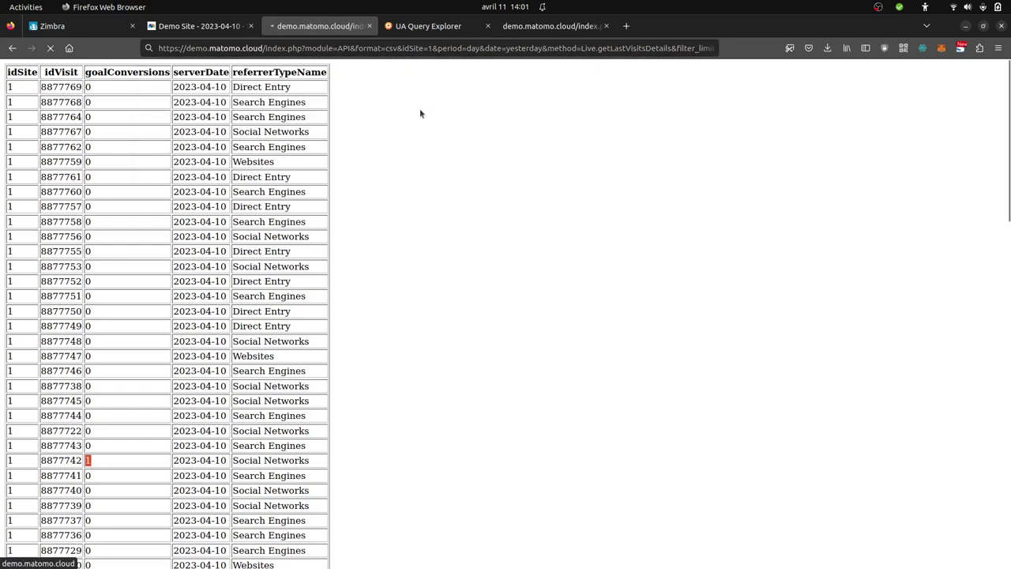
{"action": "left_click", "coordinate": [608, 73]}
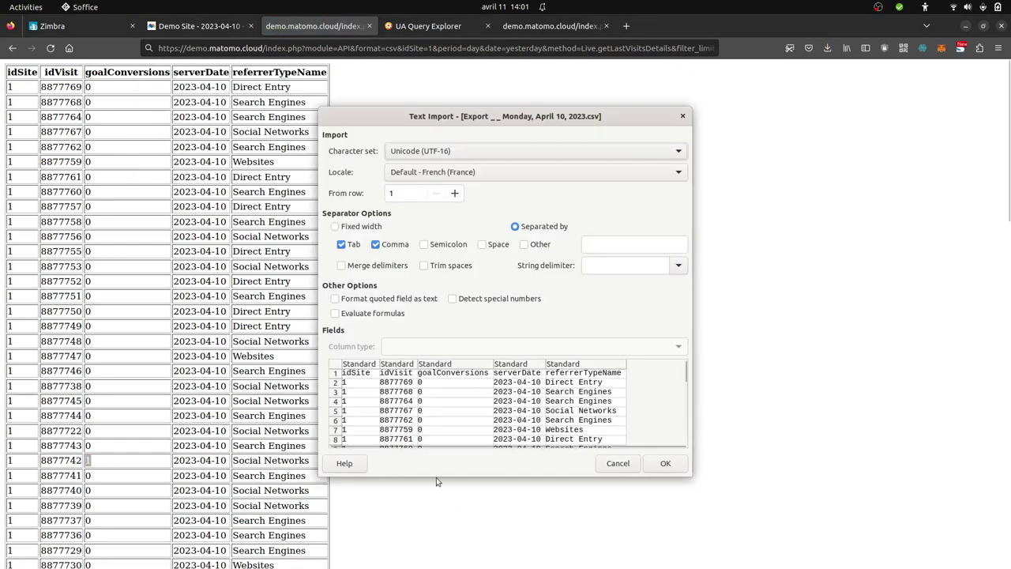
Load the visits CSV into Calc, widen the idVisit column, and select the goalConversions column
{"action": "left_click", "coordinate": [667, 467]}
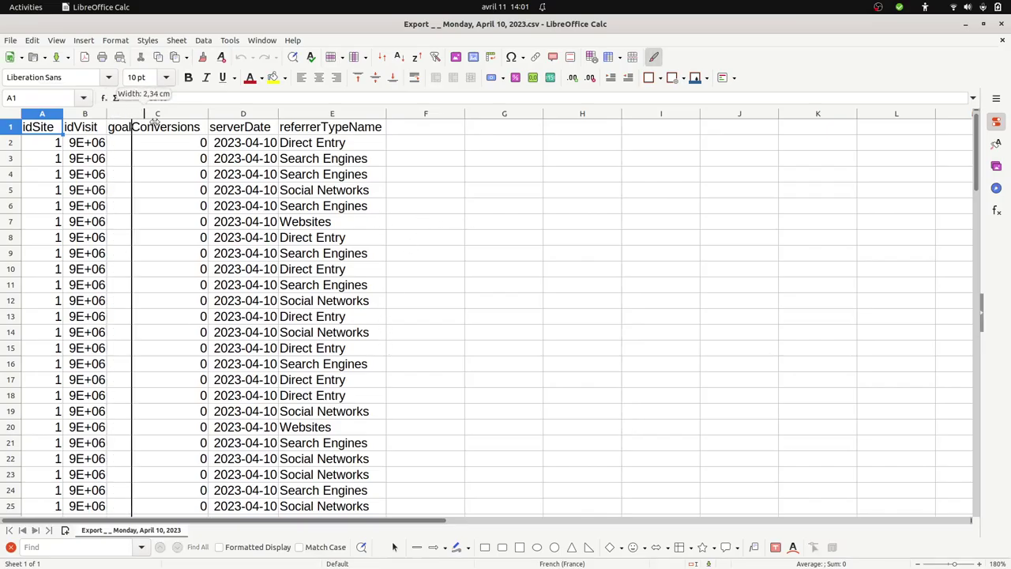
{"action": "left_click_drag", "start_coordinate": [106, 114], "coordinate": [164, 115]}
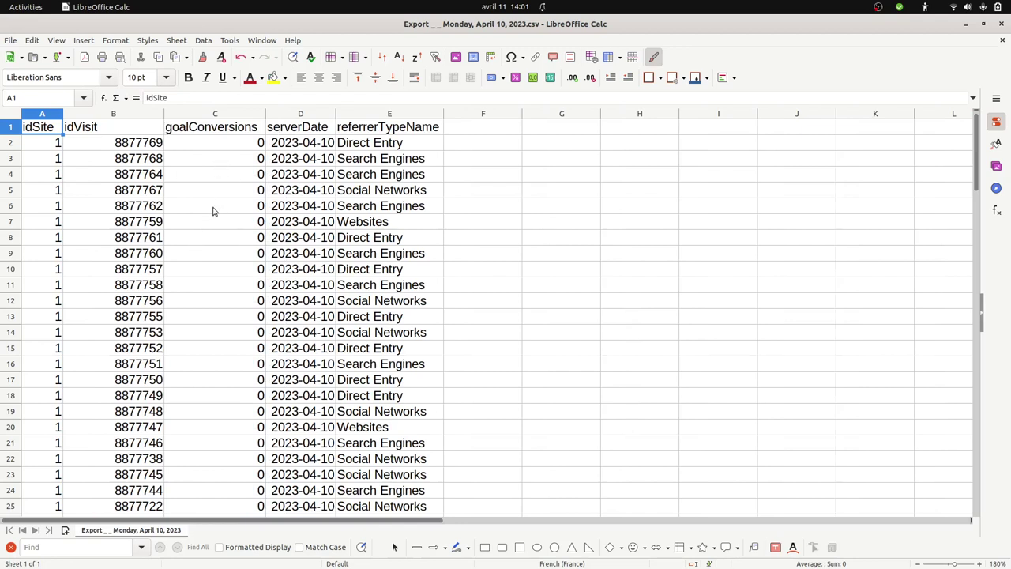
{"action": "left_click", "coordinate": [230, 115]}
{"action": "left_click", "coordinate": [230, 40]}
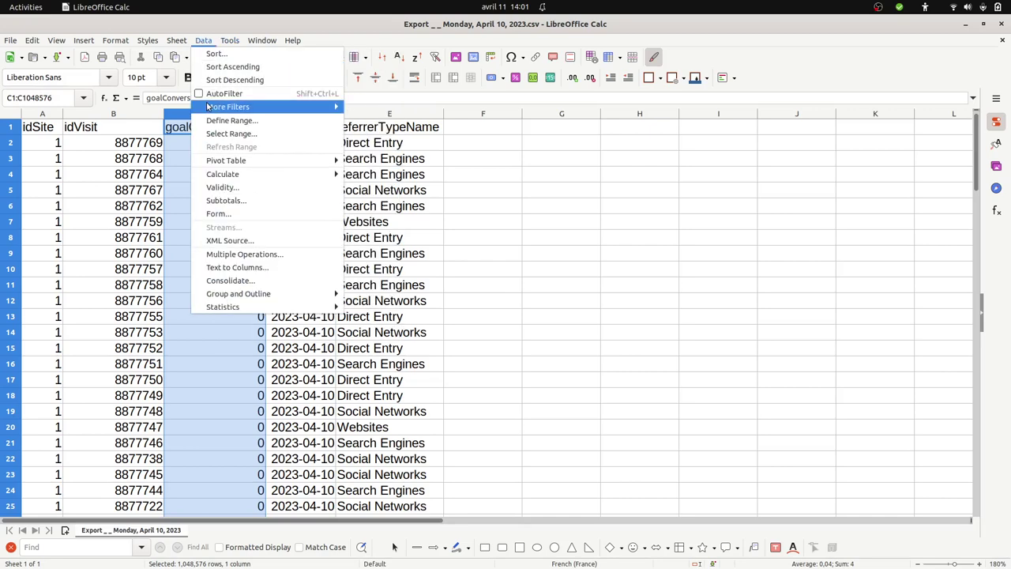
AutoFilter goalConversions to exclude 0, leaving four converting visits, then widen the serverDate column
{"action": "left_click", "coordinate": [204, 95]}
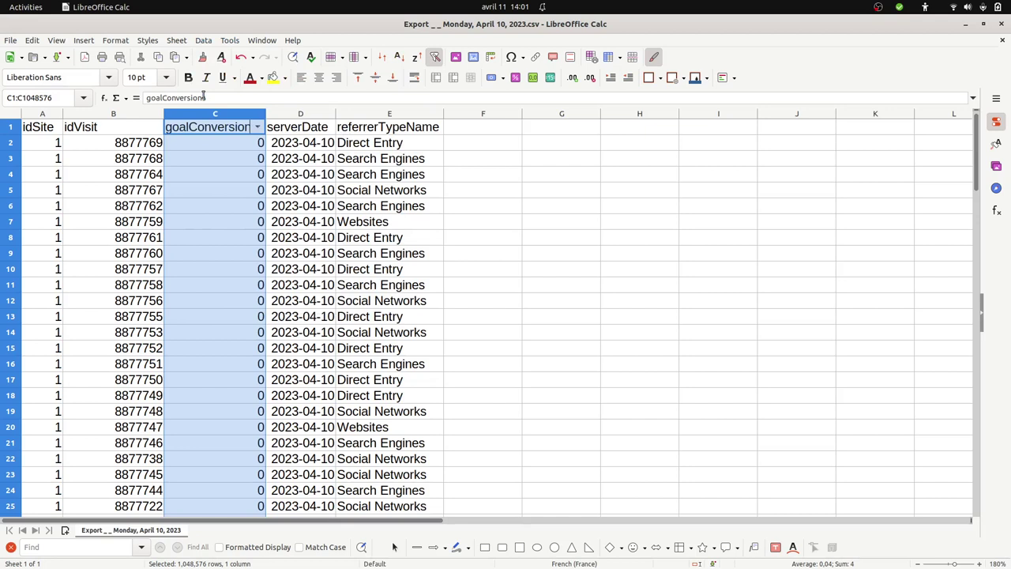
{"action": "left_click", "coordinate": [257, 128]}
{"action": "left_click", "coordinate": [174, 242]}
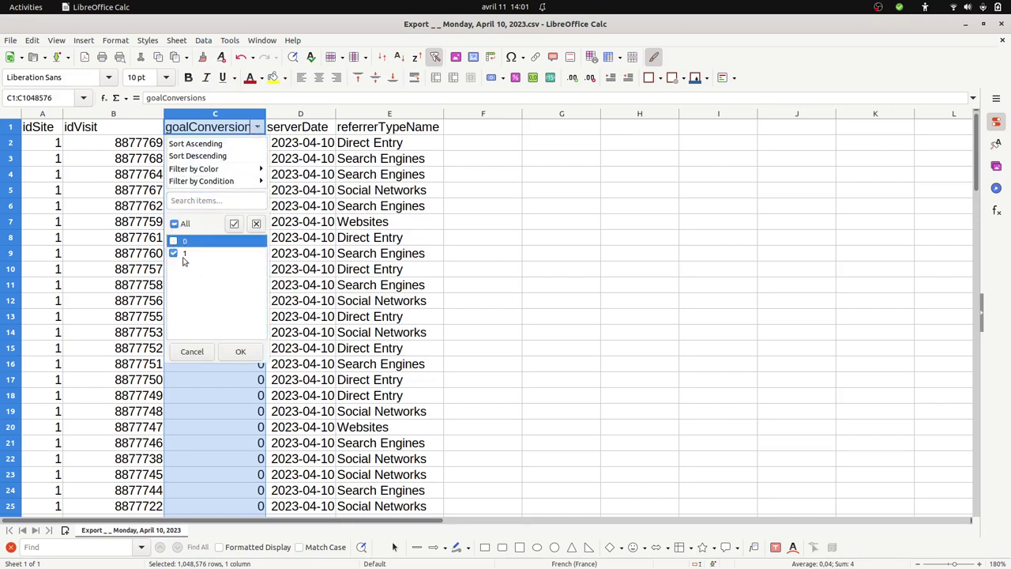
{"action": "left_click", "coordinate": [240, 352]}
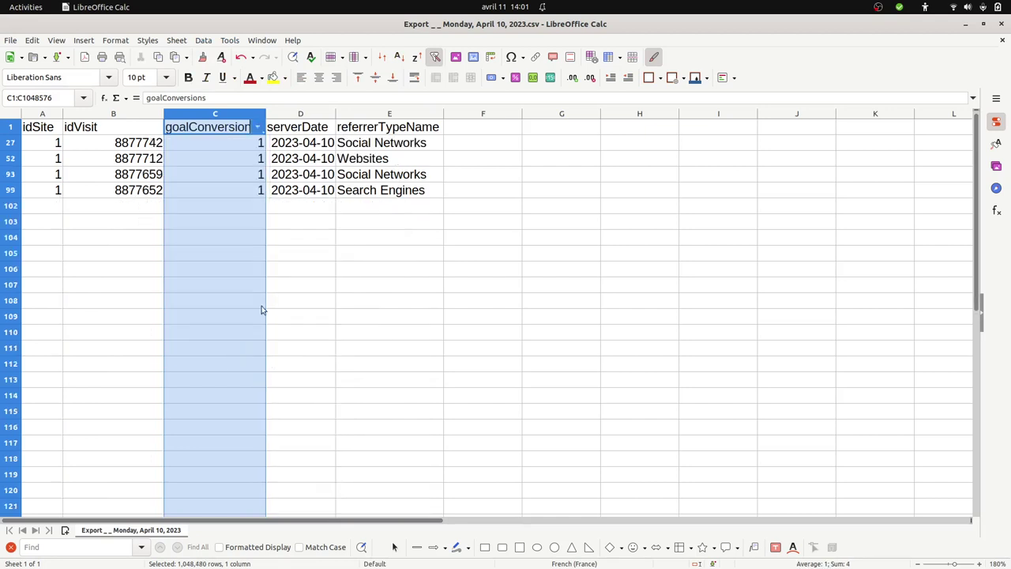
{"action": "left_click", "coordinate": [294, 272]}
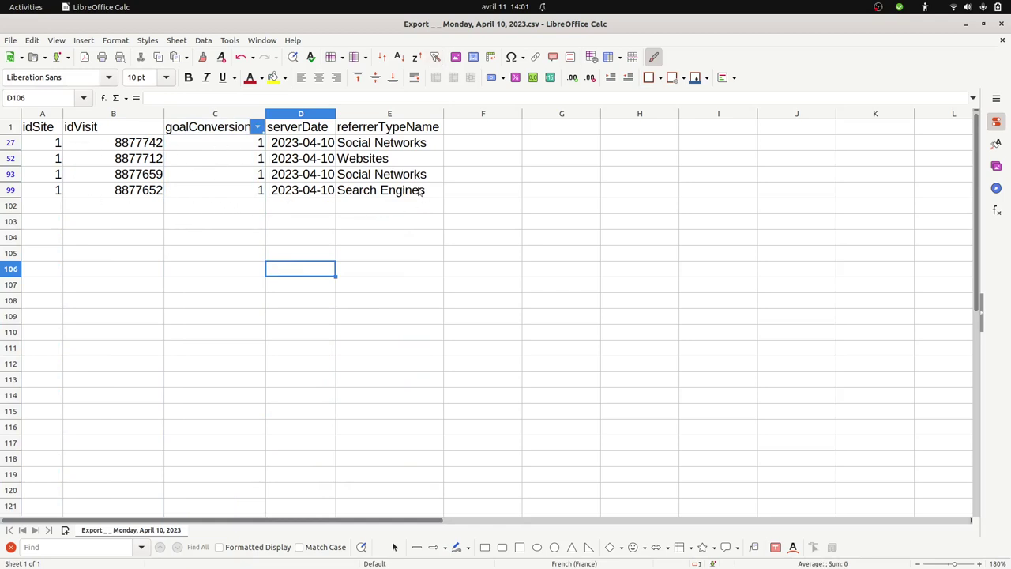
{"action": "left_click_drag", "start_coordinate": [336, 114], "coordinate": [373, 114]}
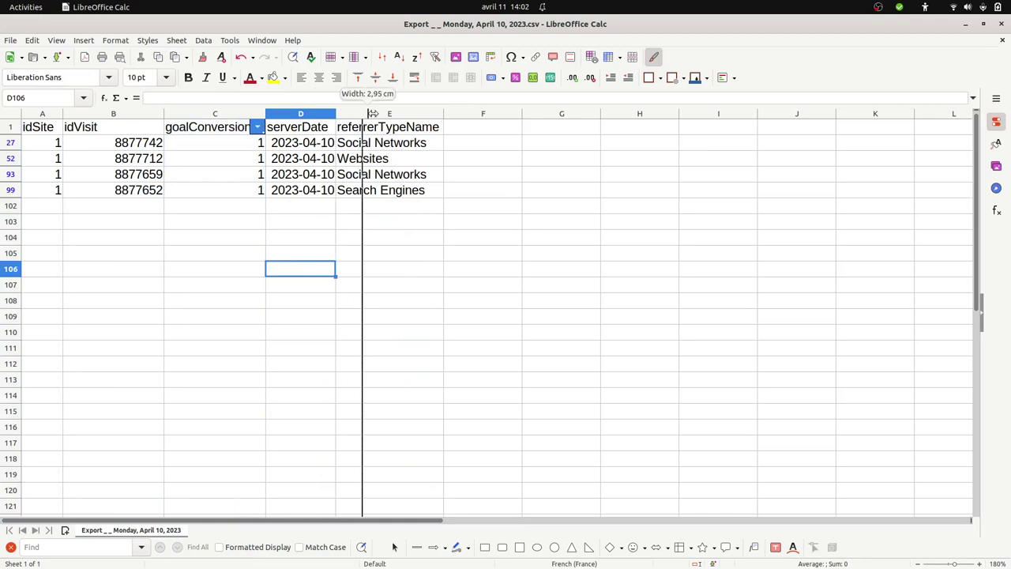